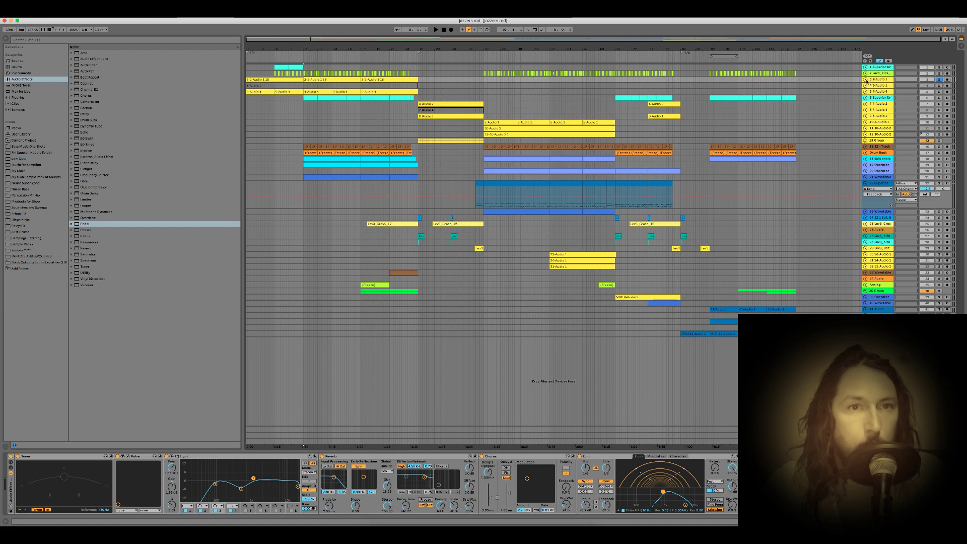
# Step: Unfold the third track, hide the browser, and play the soloed part from the start of the arrangement
pyautogui.click(865, 80)
pyautogui.click(3, 40)
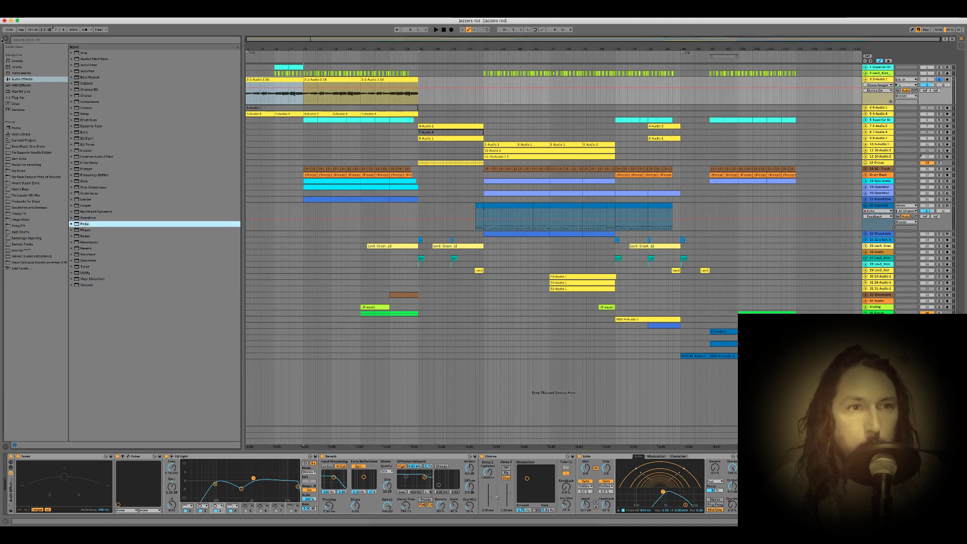
pyautogui.click(3, 40)
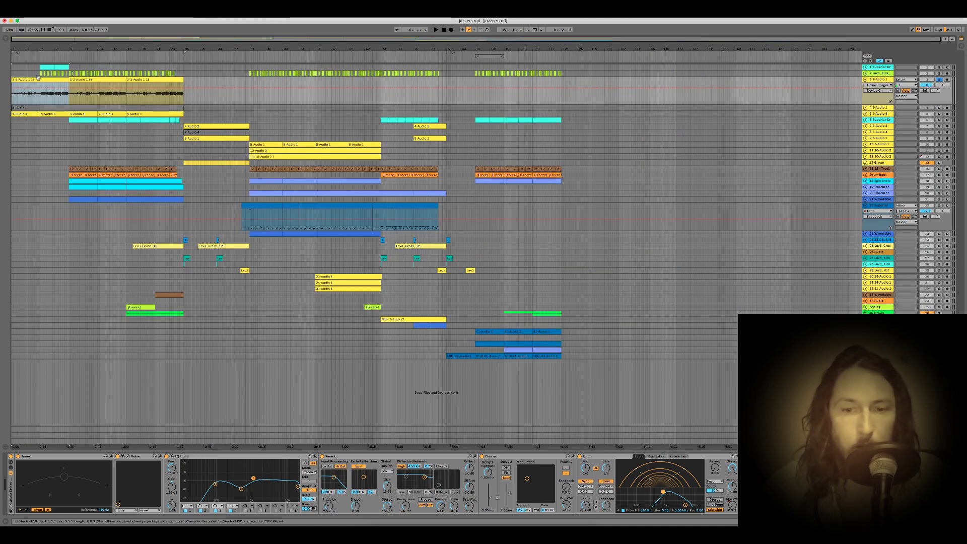
pyautogui.press('space')
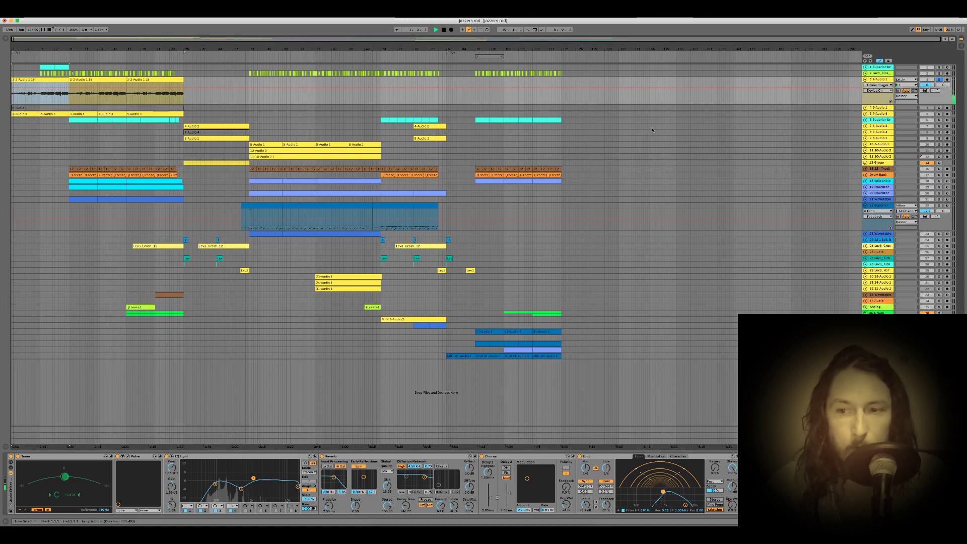
pyautogui.press('space')
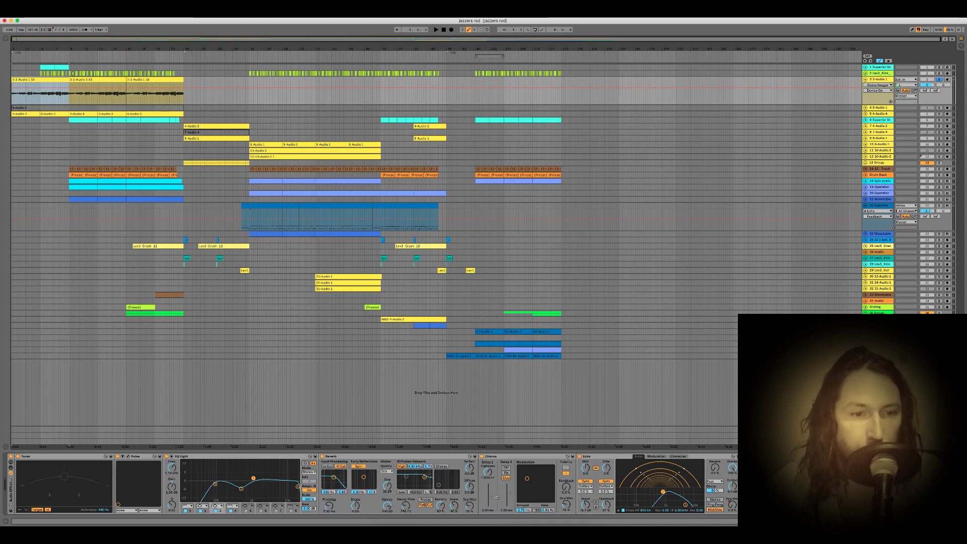
# Step: Switch on the Full Chain Master rack on the master track and collapse the device view
pyautogui.click(879, 363)
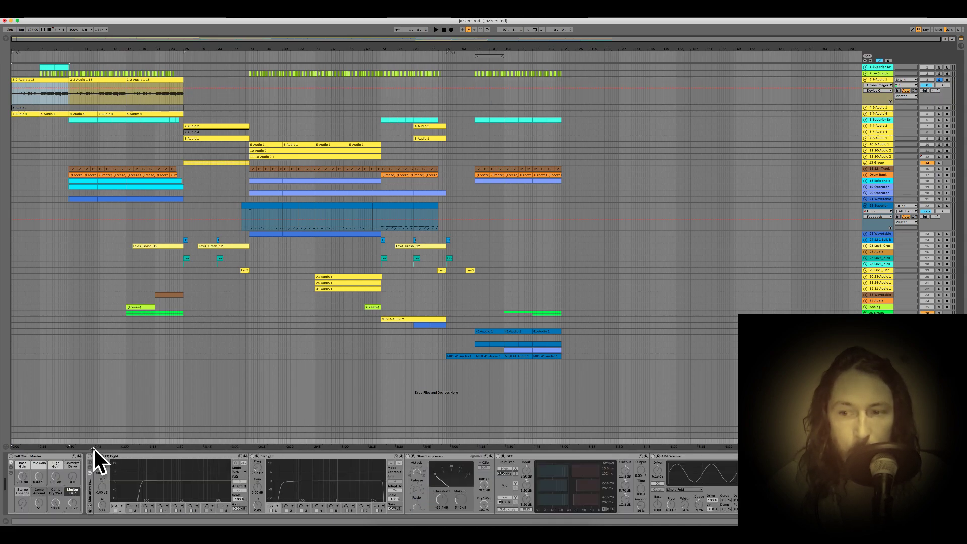
pyautogui.click(140, 433)
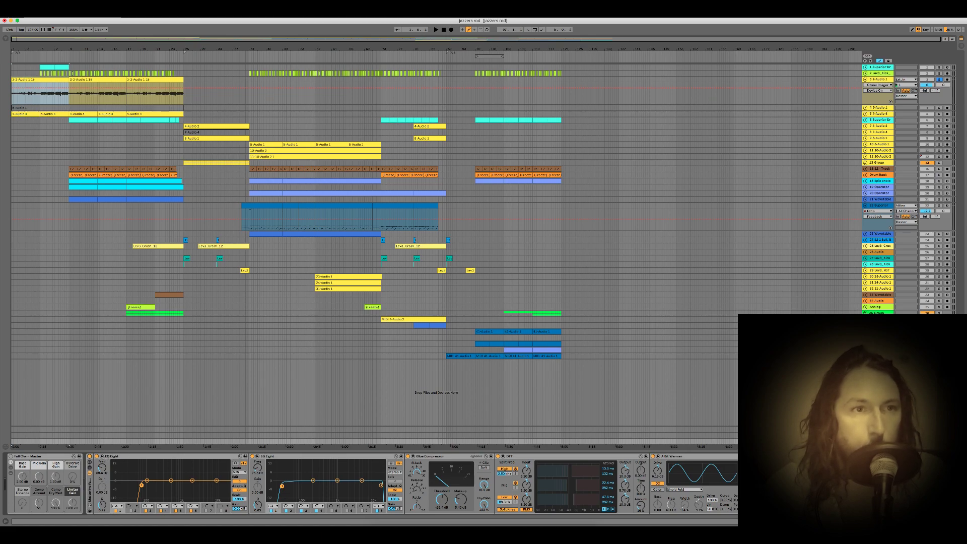
pyautogui.press('super+alt+l')
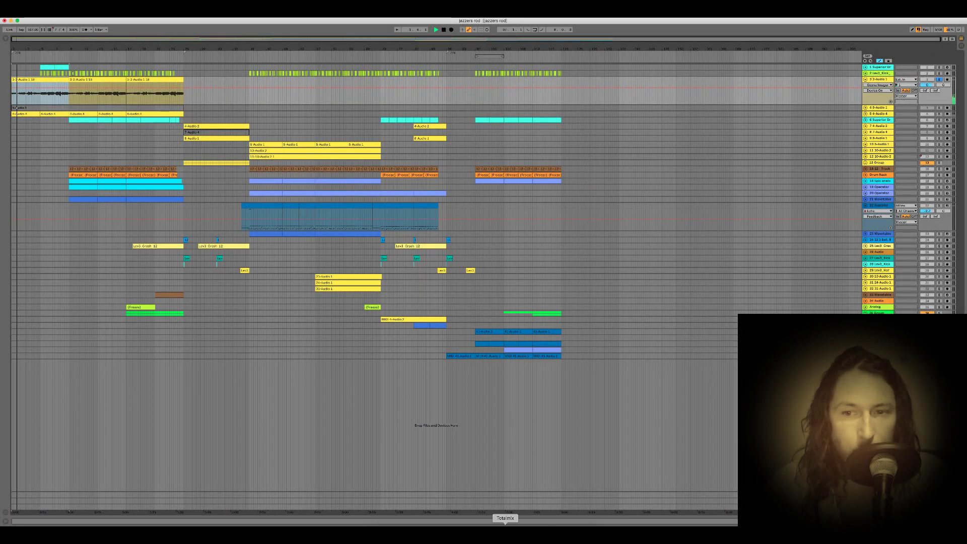
# Step: Switch to TotalMix FX, slightly adjust the first output fader, and return to Ableton Live
pyautogui.click(504, 524)
pyautogui.moveTo(710, 402); pyautogui.dragTo(709, 399)
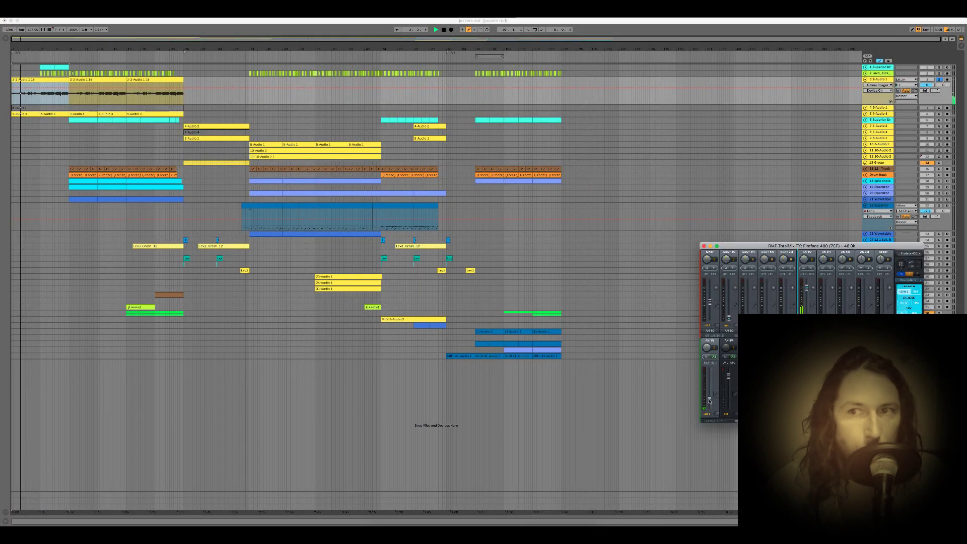
pyautogui.click(889, 86)
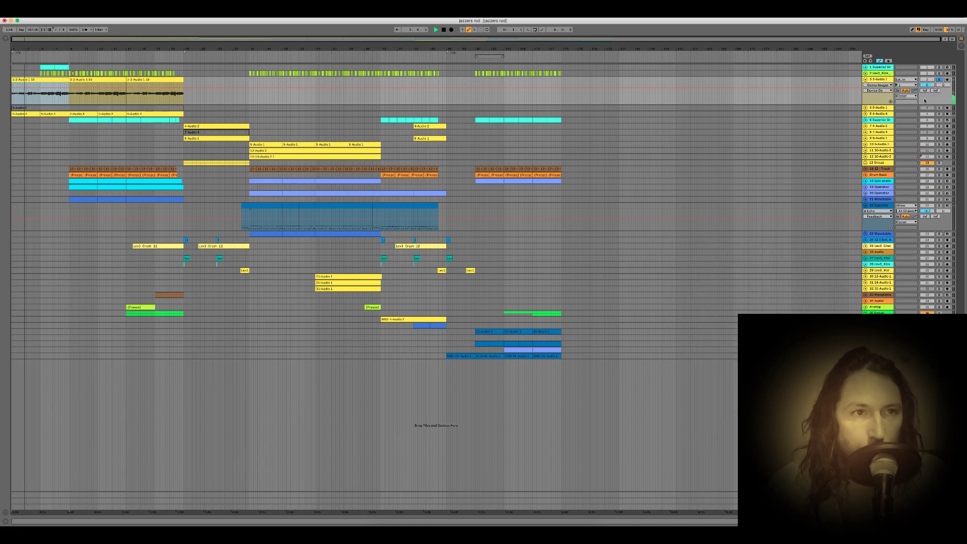
# Step: Show the third track's device chain and look through its effects during playback
pyautogui.doubleClick(882, 80)
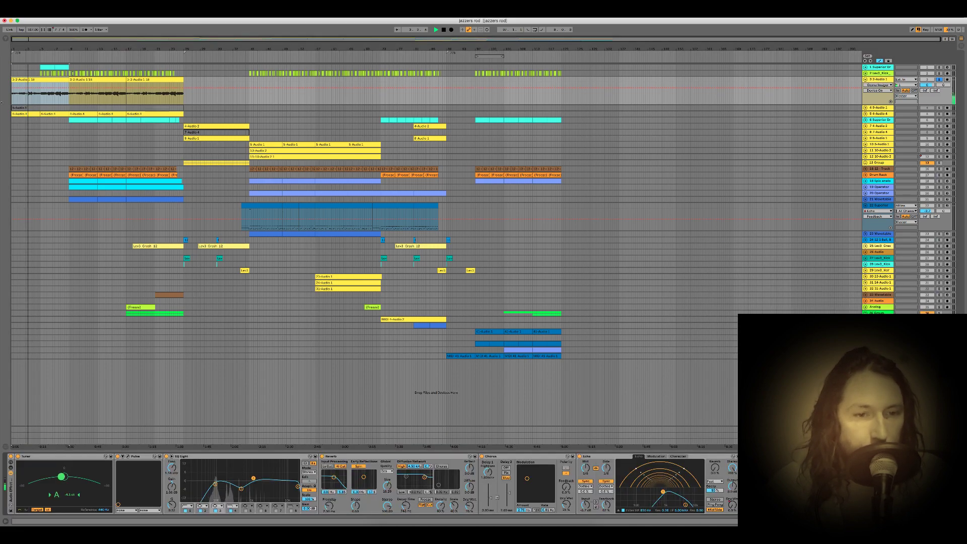
pyautogui.press('+')
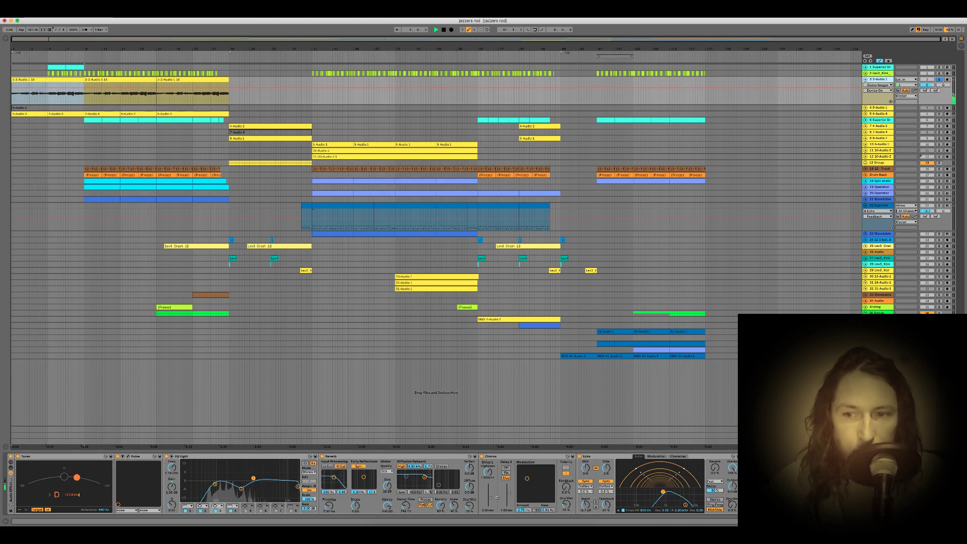
pyautogui.hscroll(5, 370, 484)
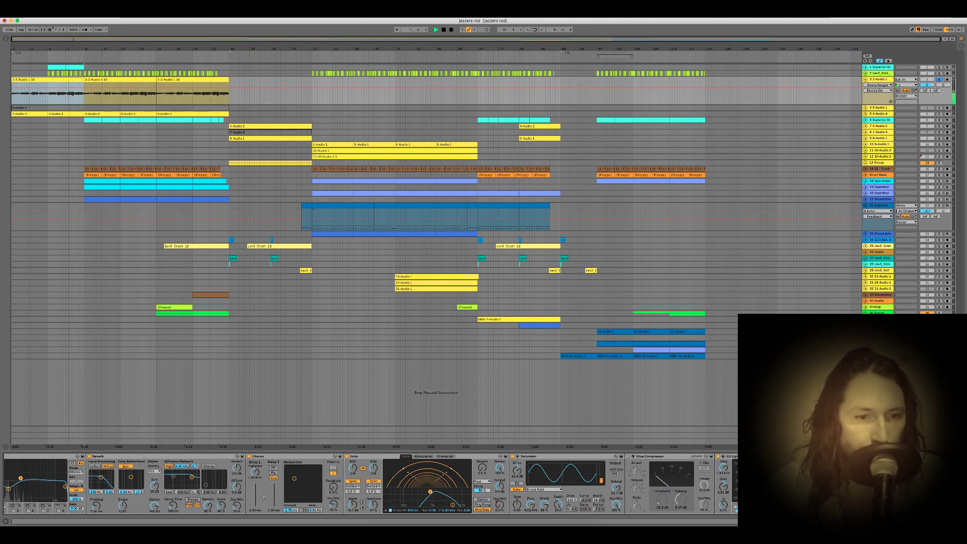
pyautogui.hscroll(-5, 155, 478)
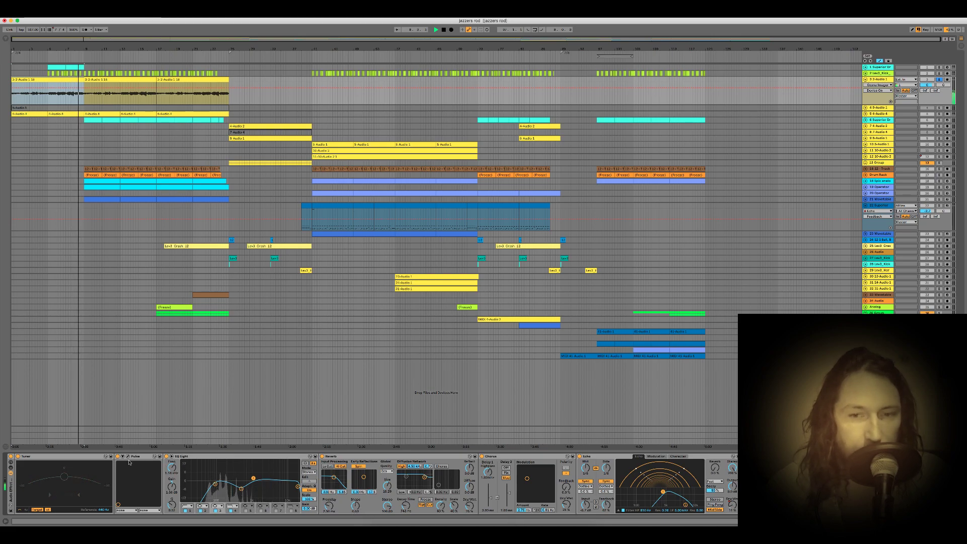
# Step: Bypass the third track's whole audio effect rack to hear the dry sound, and switch it back on
pyautogui.click(11, 456)
pyautogui.click(10, 457)
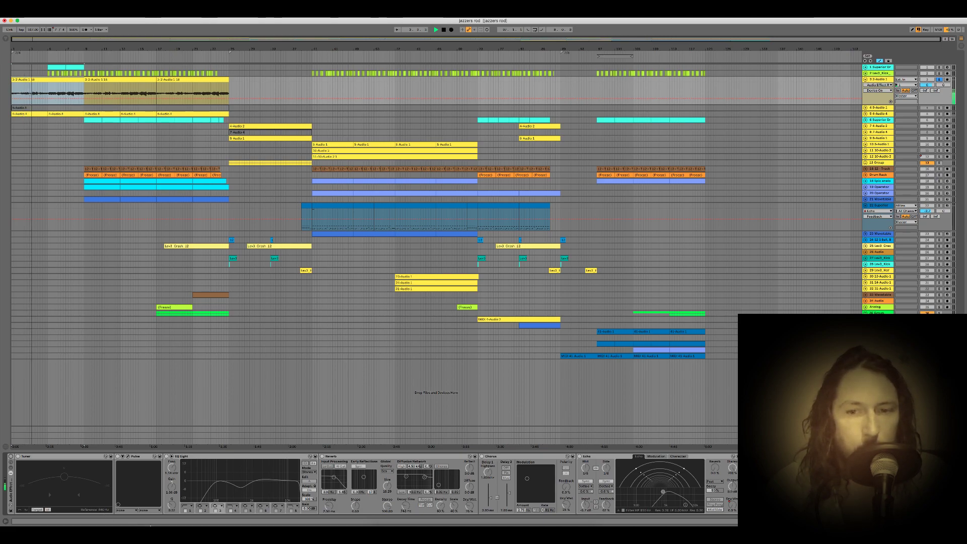
pyautogui.click(11, 455)
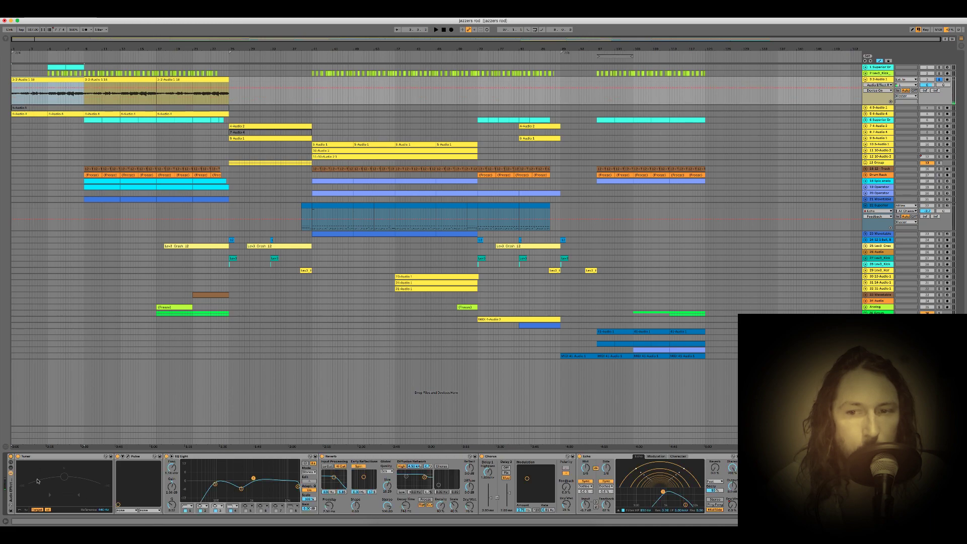
# Step: Play the third track with its effects on and solo the fifth track alongside it
pyautogui.press('space')
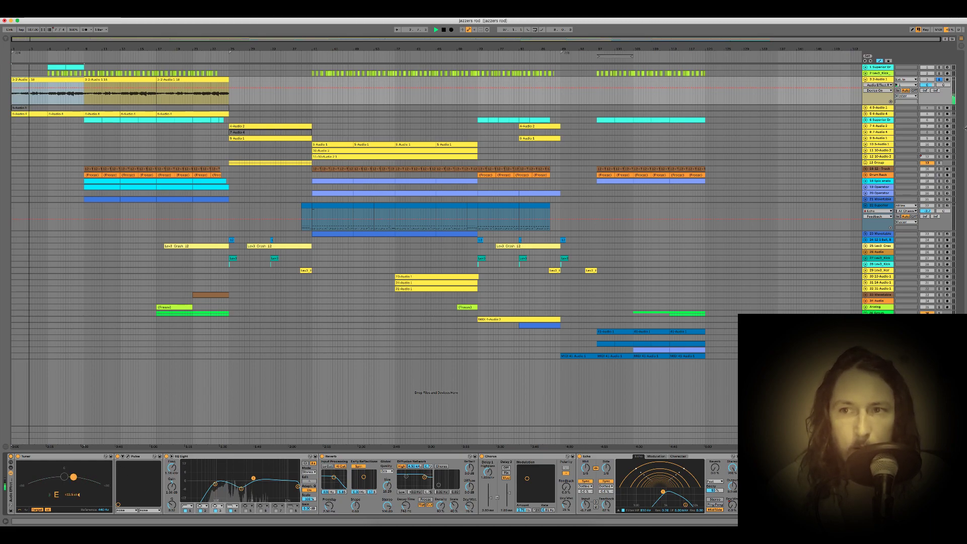
pyautogui.press('space')
pyautogui.press('space')
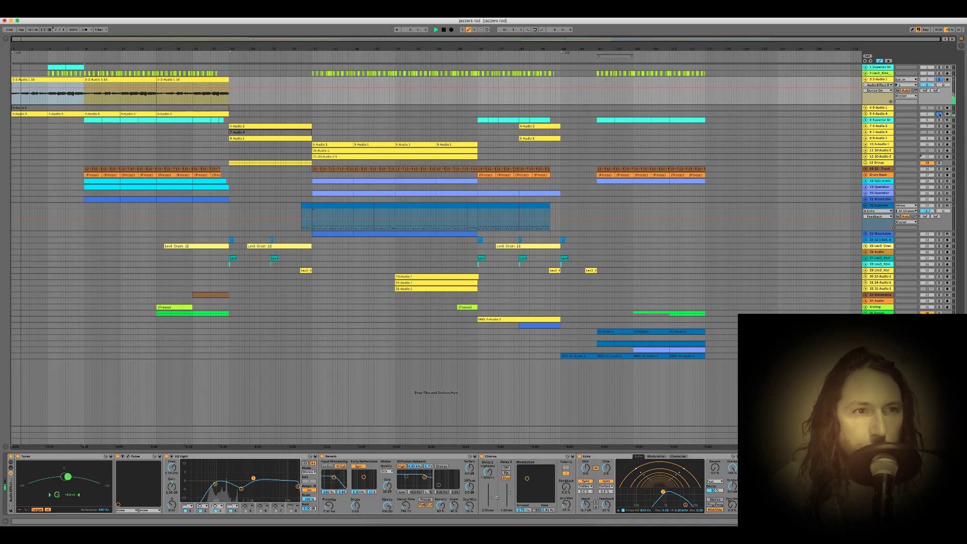
# Step: Select the third track's Pulse device and locate the Lancaster Audio folder among the Audio Units plug-ins in the browser
pyautogui.click(135, 457)
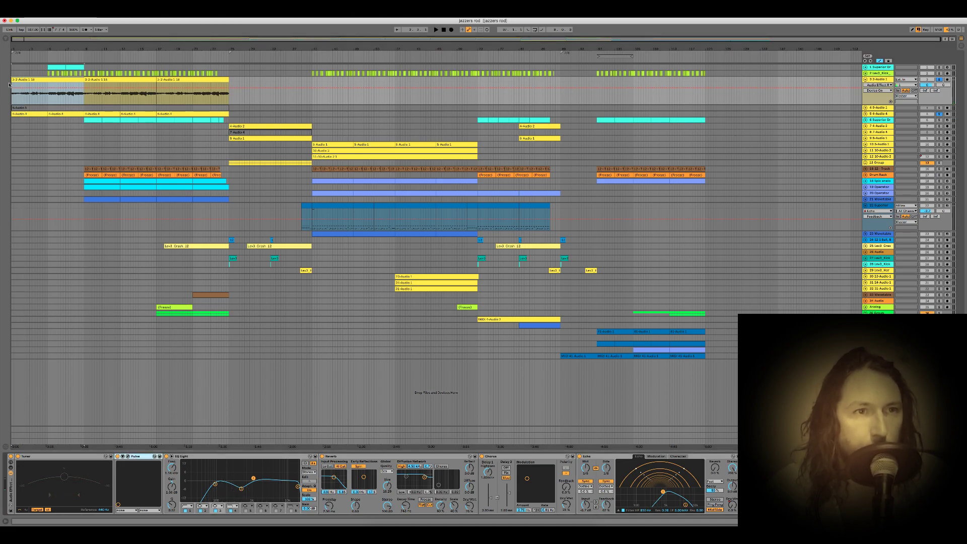
pyautogui.click(5, 38)
pyautogui.click(21, 73)
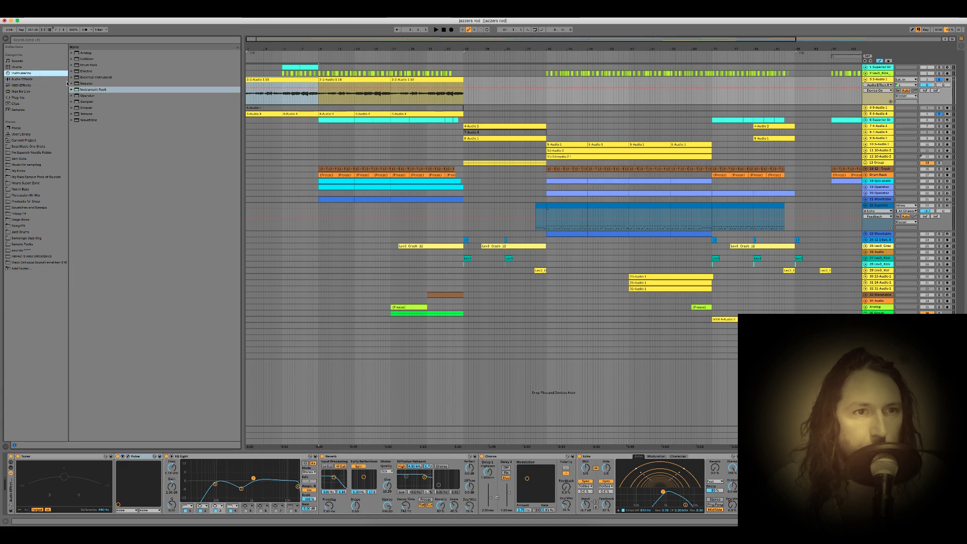
pyautogui.click(39, 98)
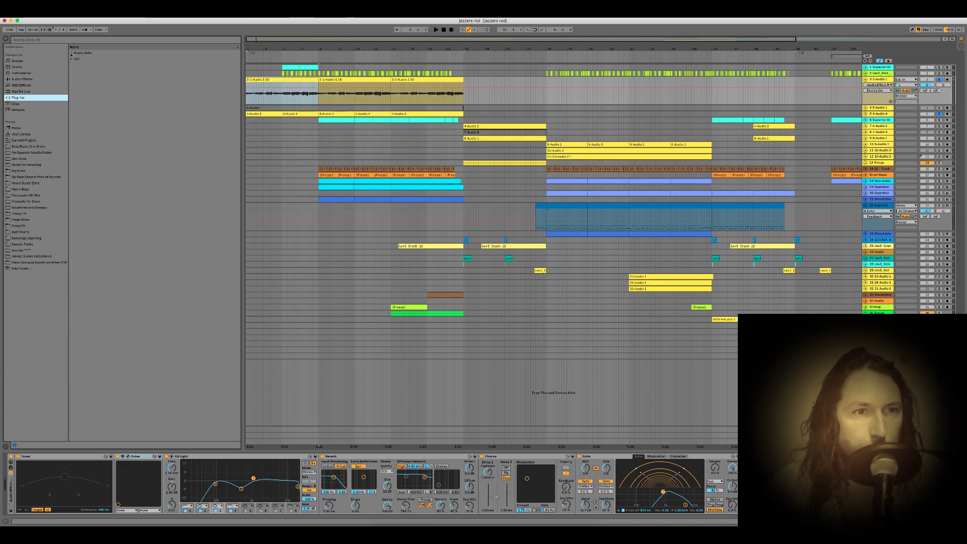
pyautogui.click(71, 53)
pyautogui.click(74, 84)
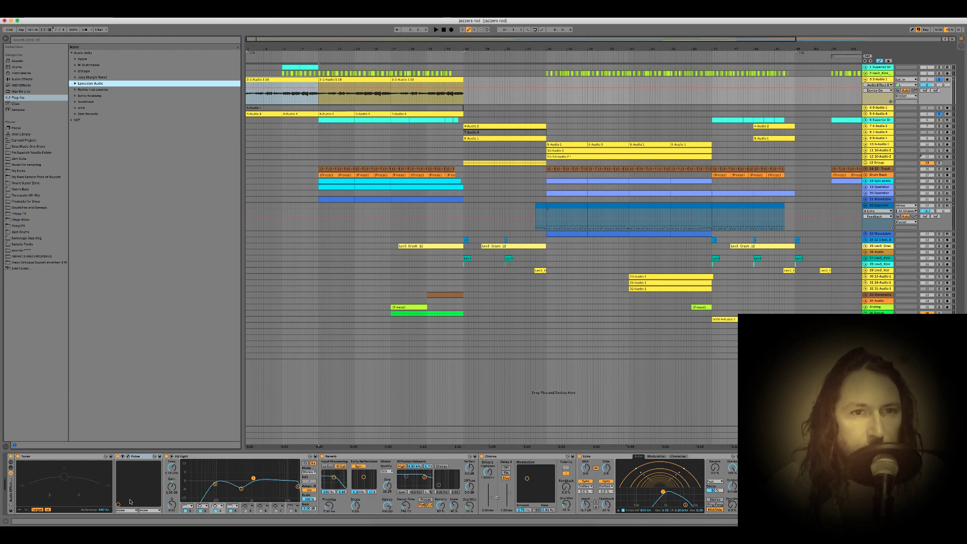
# Step: Inspect the cabinet impulse responses in the third track's Pulse plug-in window, and close it
pyautogui.click(128, 456)
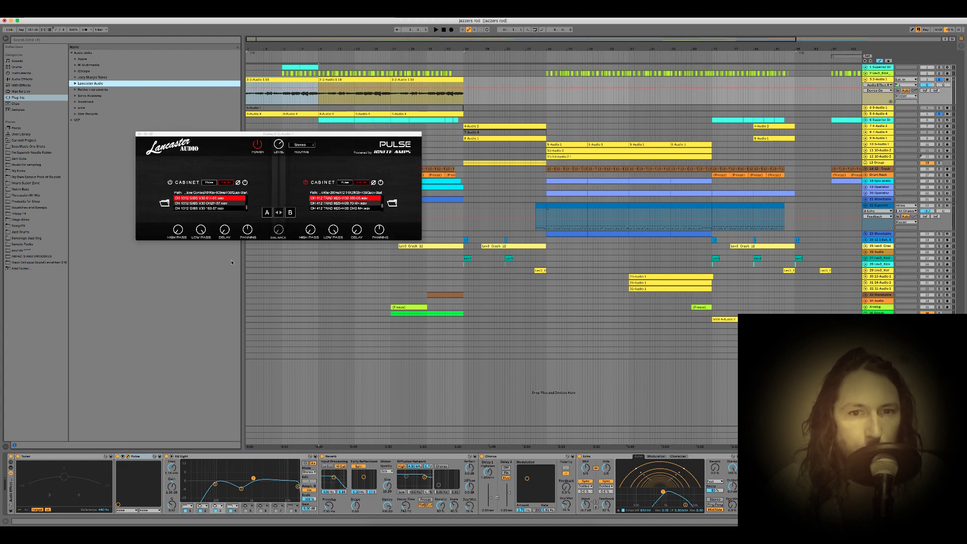
pyautogui.moveTo(281, 125); pyautogui.dragTo(445, 246)
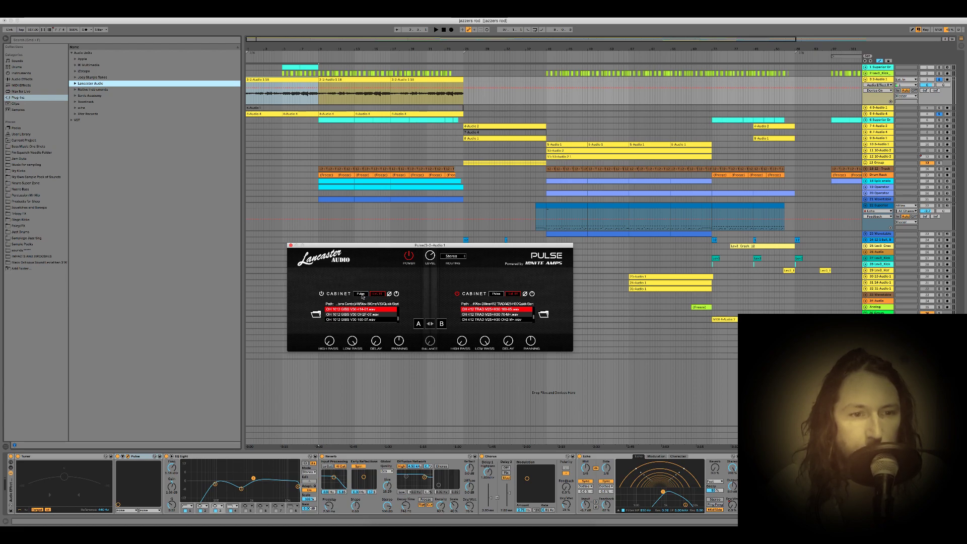
pyautogui.click(289, 246)
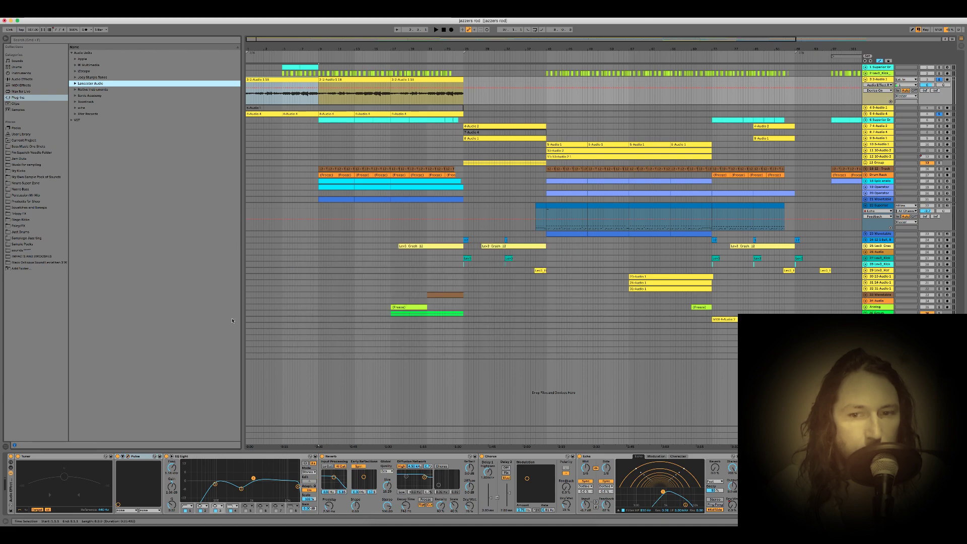
# Step: Compare playback of the third track with the Pulse device bypassed and enabled
pyautogui.click(119, 459)
pyautogui.press('space')
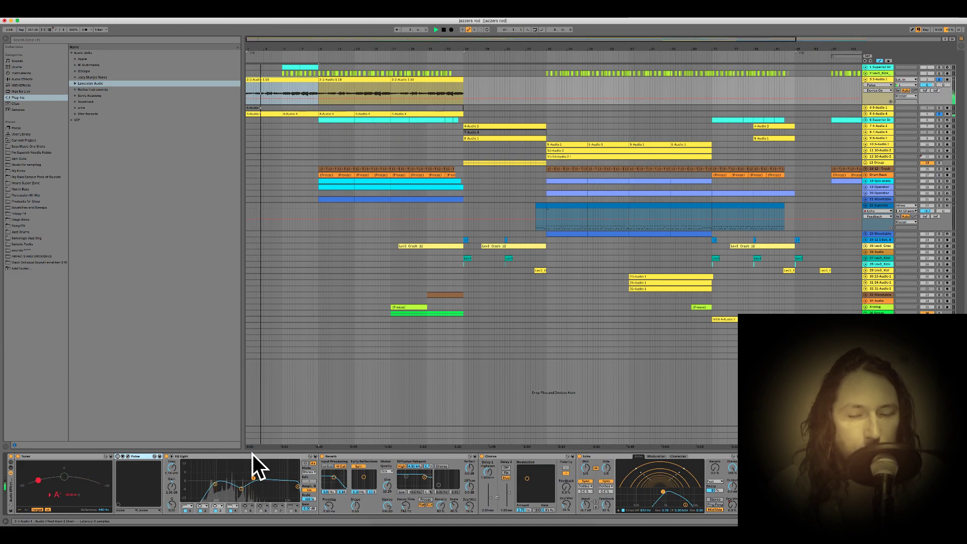
pyautogui.press('space')
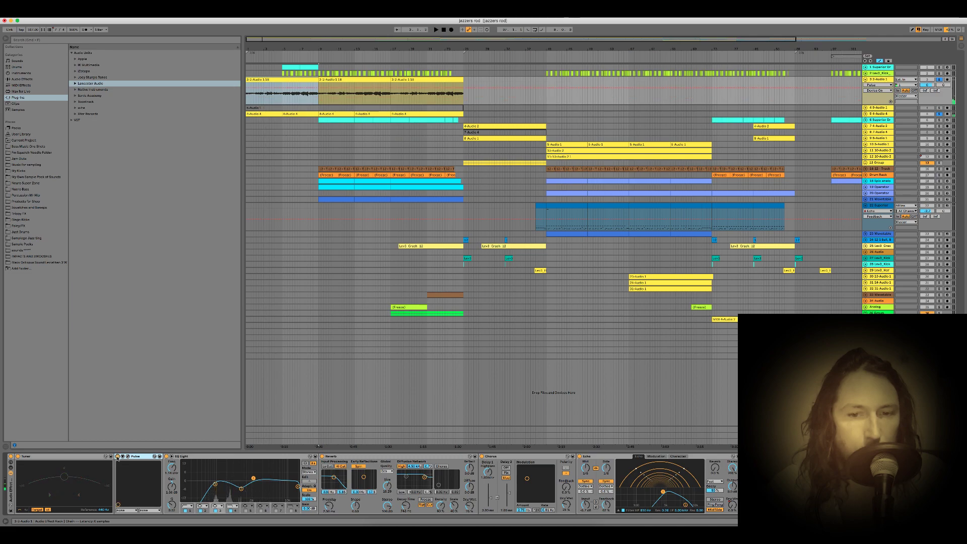
pyautogui.press('space')
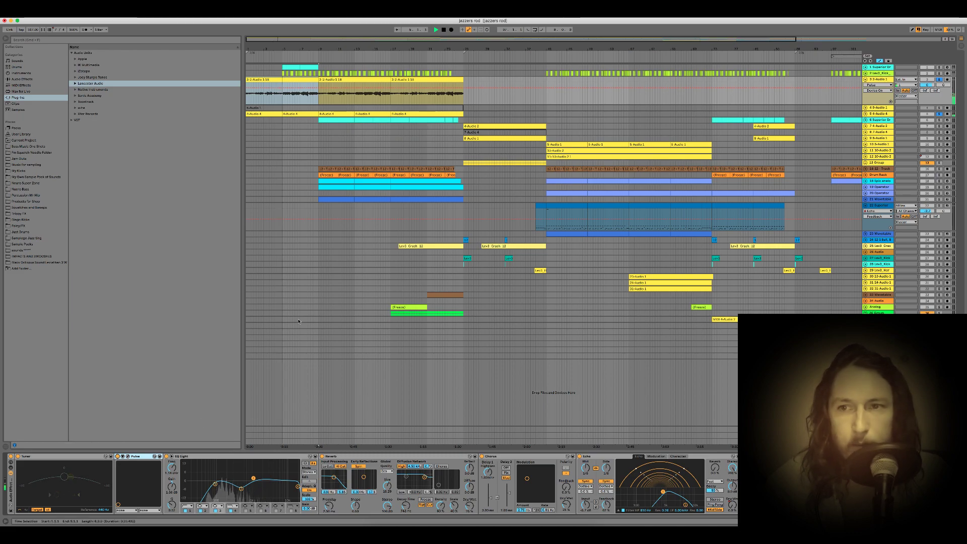
# Step: Show the seventh track's device chain, inspect the cabinets in its Pulse plug-in window, and close the window
pyautogui.click(464, 147)
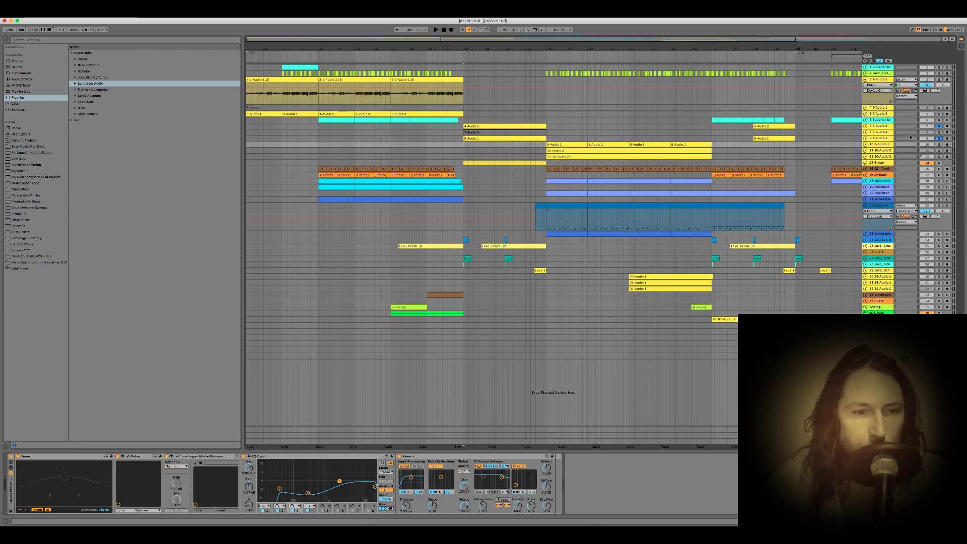
pyautogui.click(893, 126)
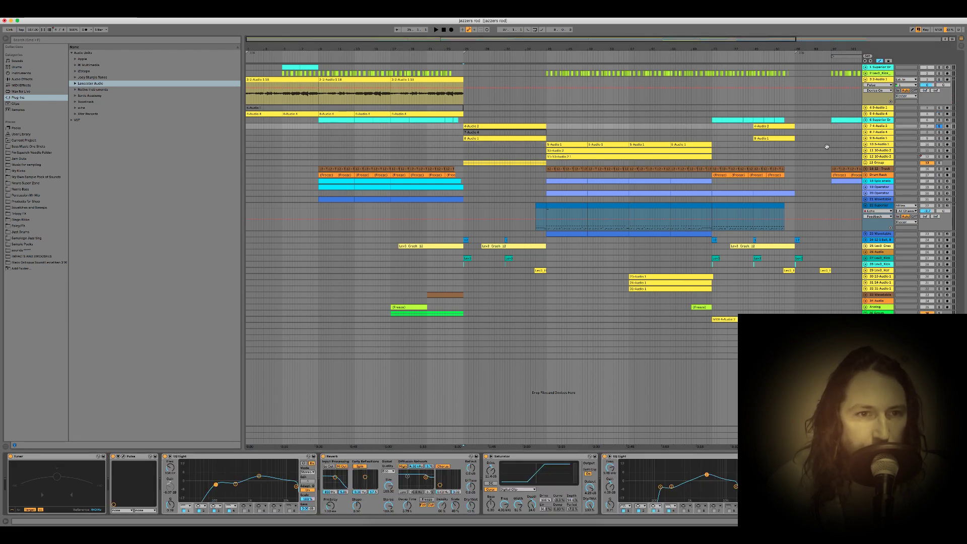
pyautogui.click(123, 457)
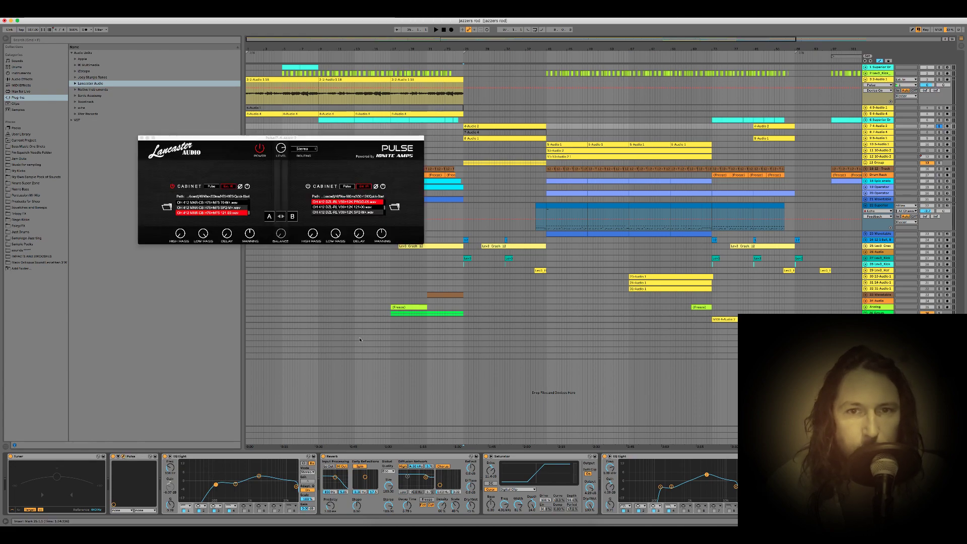
pyautogui.click(142, 138)
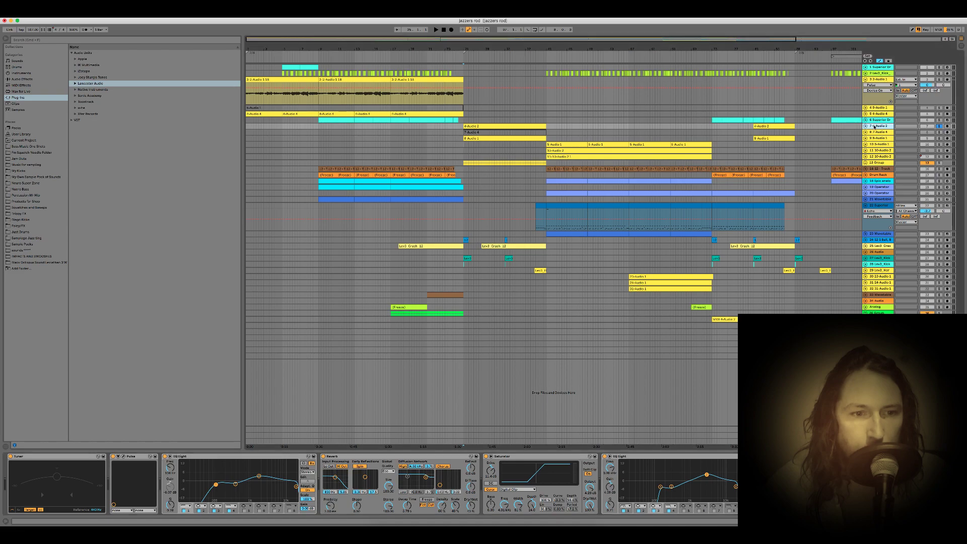
# Step: Play the first clip on the seventh track to hear its processed guitar section, and stop playback
pyautogui.click(498, 126)
pyautogui.press('space')
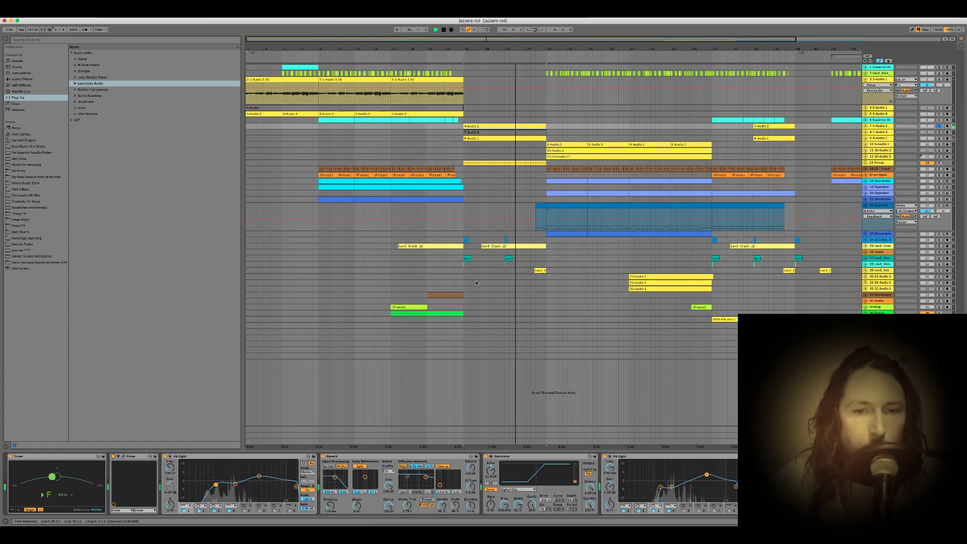
pyautogui.press('space')
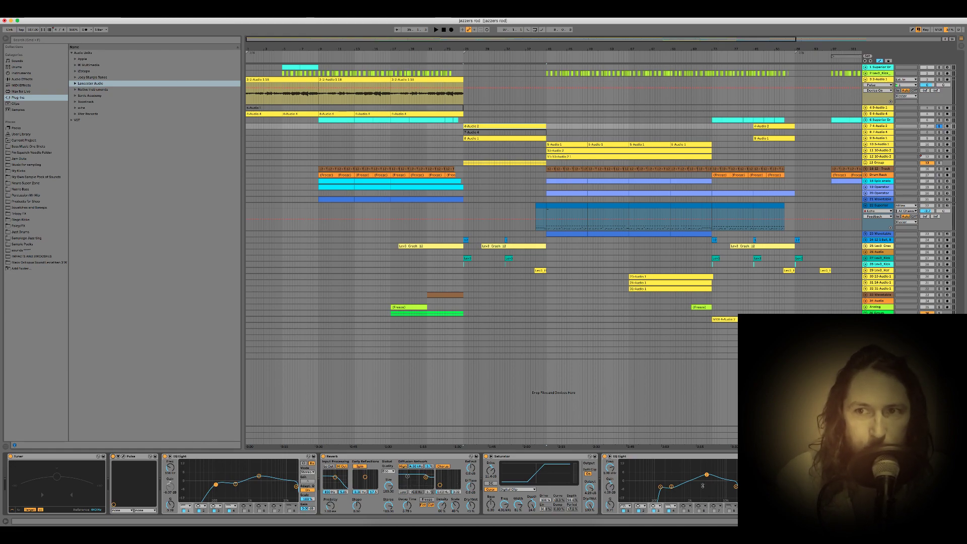
# Step: Show the third track's device chain through to the Glue Compressor, toggle the compressor, and play the track soloed
pyautogui.click(879, 79)
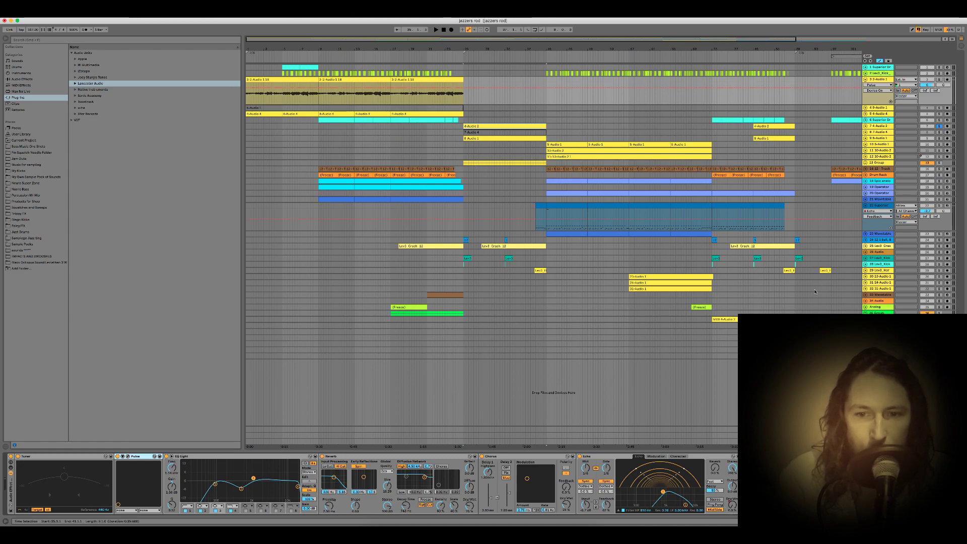
pyautogui.hscroll(5, 570, 467)
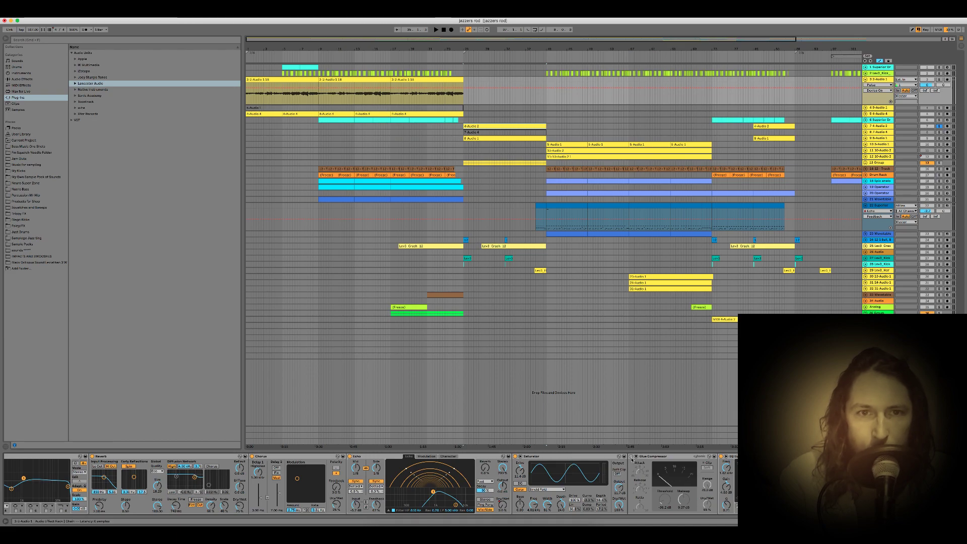
pyautogui.click(631, 456)
pyautogui.press('space')
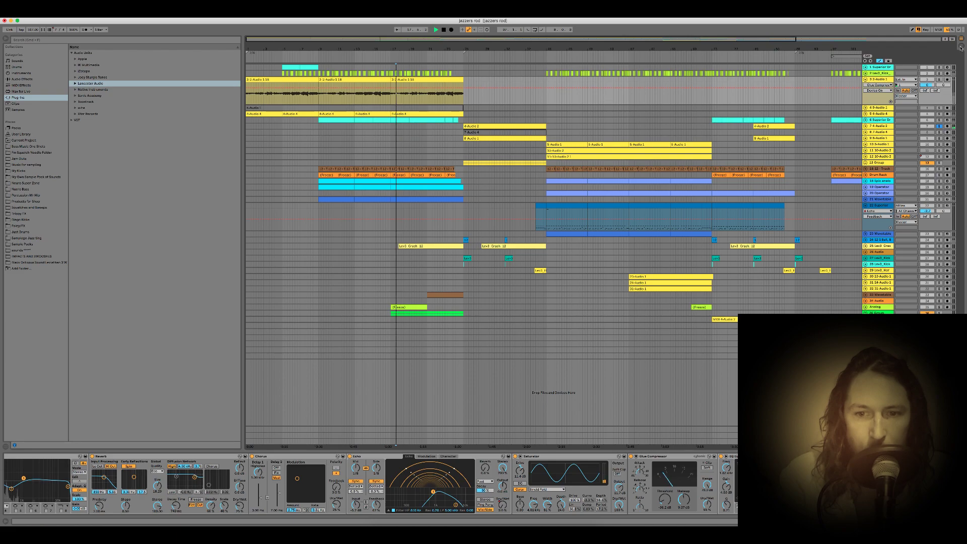
pyautogui.click(938, 79)
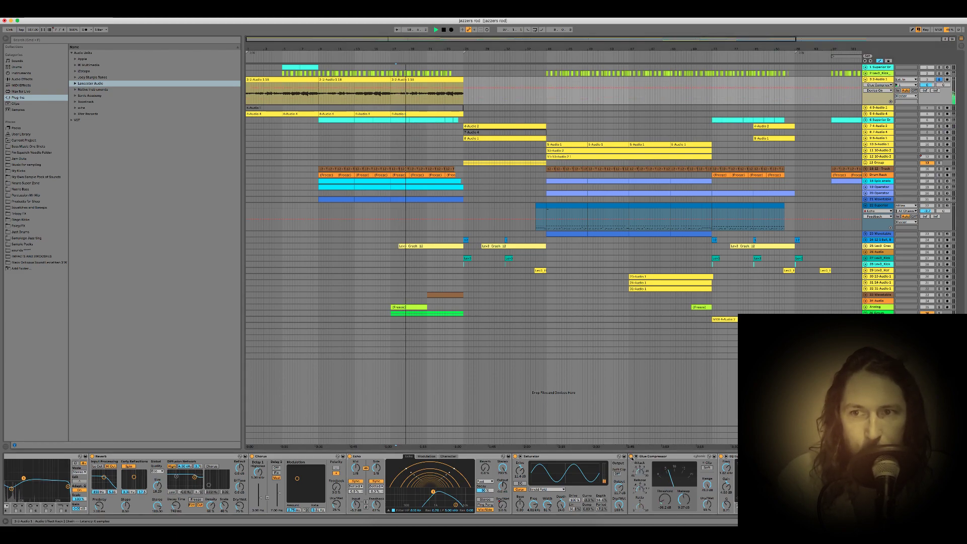
# Step: Show the fifth track's device chain, solo the track during playback to hear its processed sound, and stop playback
pyautogui.click(886, 114)
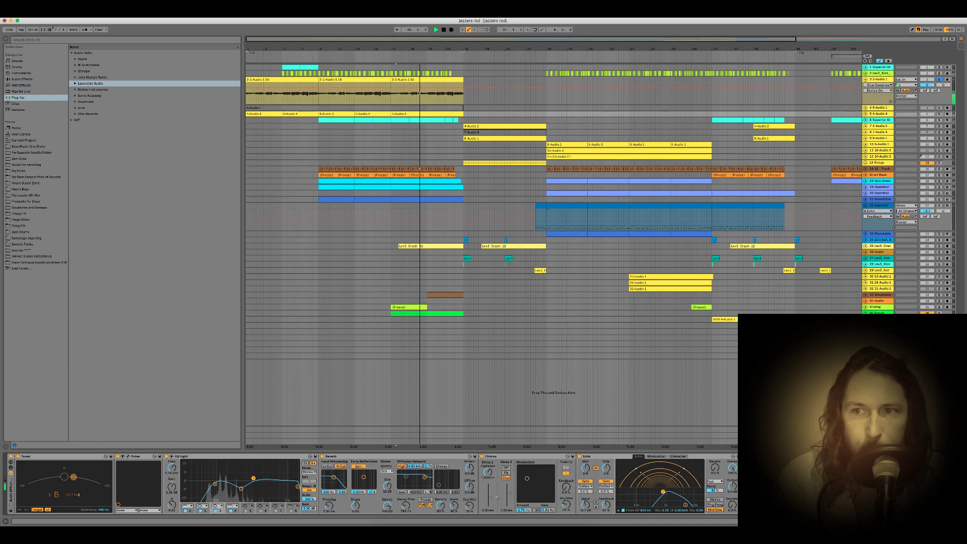
pyautogui.hscroll(3, 370, 484)
pyautogui.hscroll(-3, 370, 483)
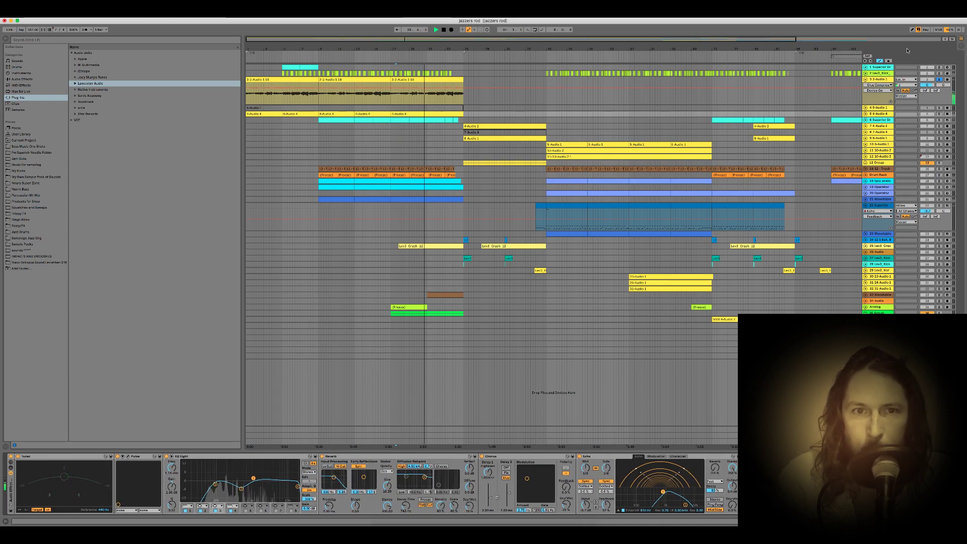
pyautogui.click(938, 115)
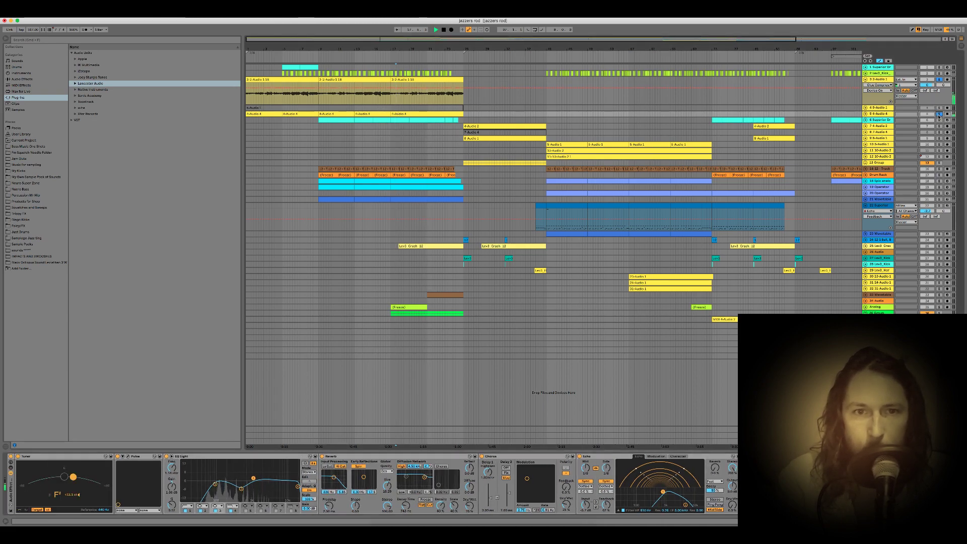
pyautogui.click(939, 114)
pyautogui.click(396, 160)
pyautogui.press('space')
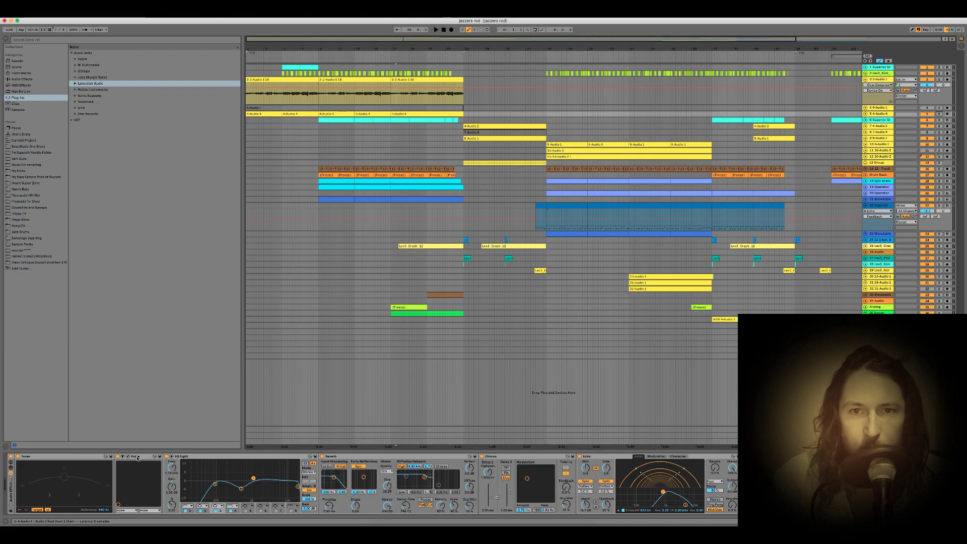
# Step: Show the tenth track's device chain and open its Toneforge - Misha Mansoor Advanced plug-in window over the arrangement
pyautogui.click(546, 122)
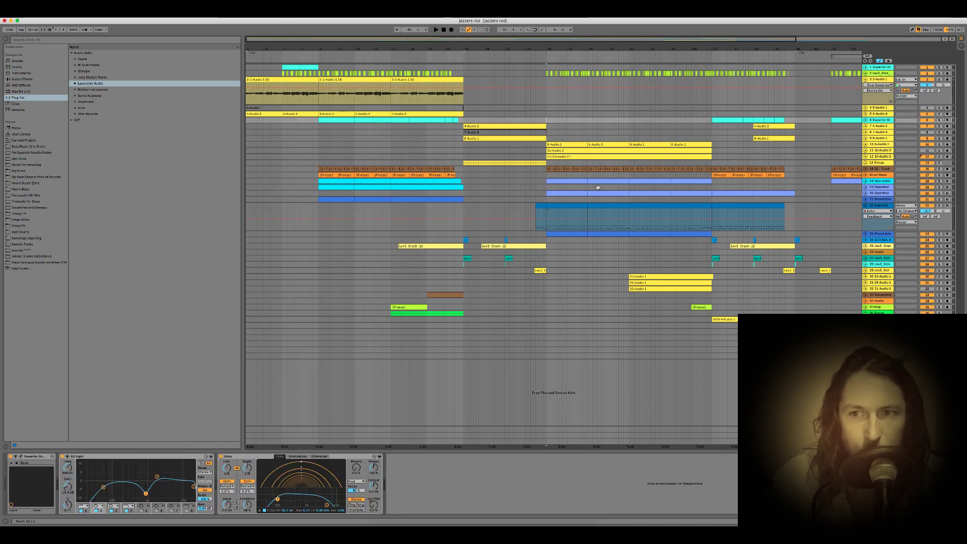
pyautogui.click(879, 144)
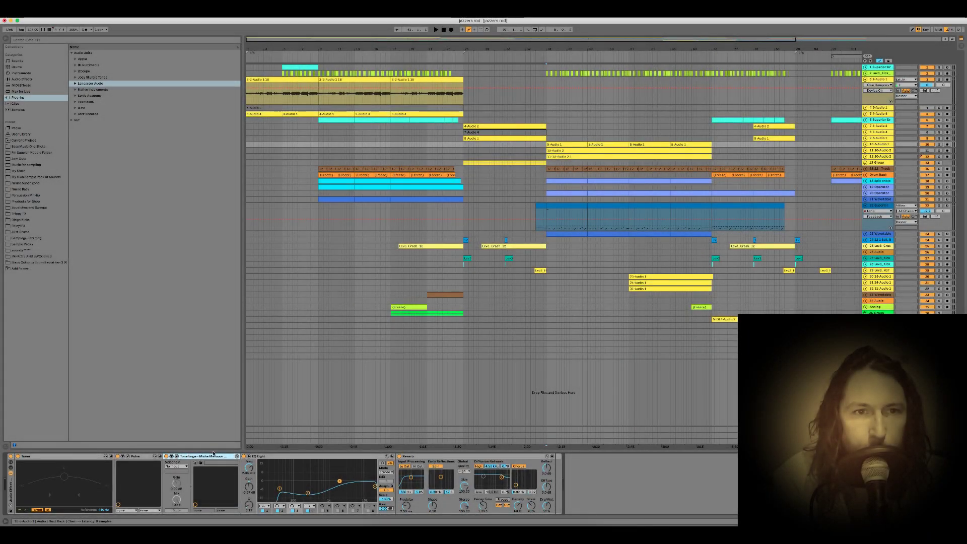
pyautogui.click(177, 455)
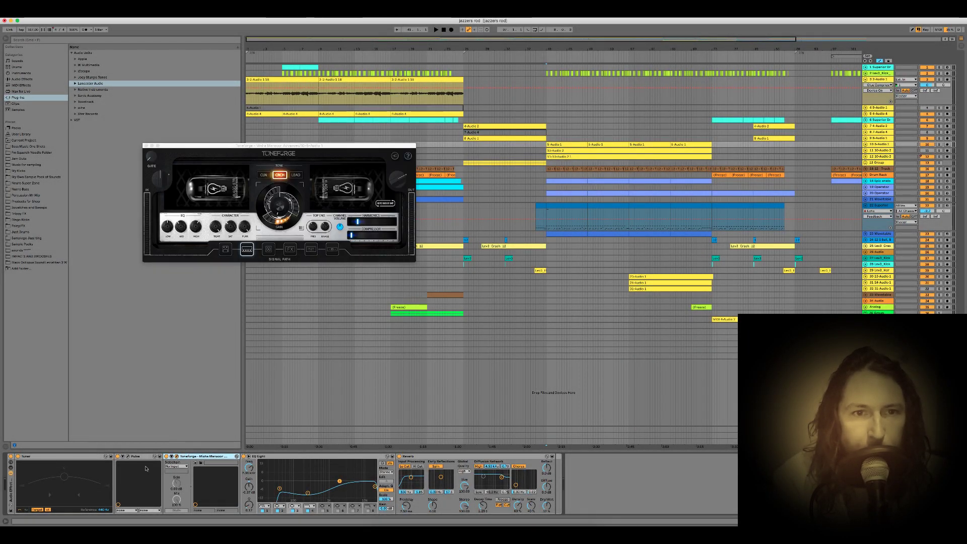
pyautogui.moveTo(290, 145); pyautogui.dragTo(407, 175)
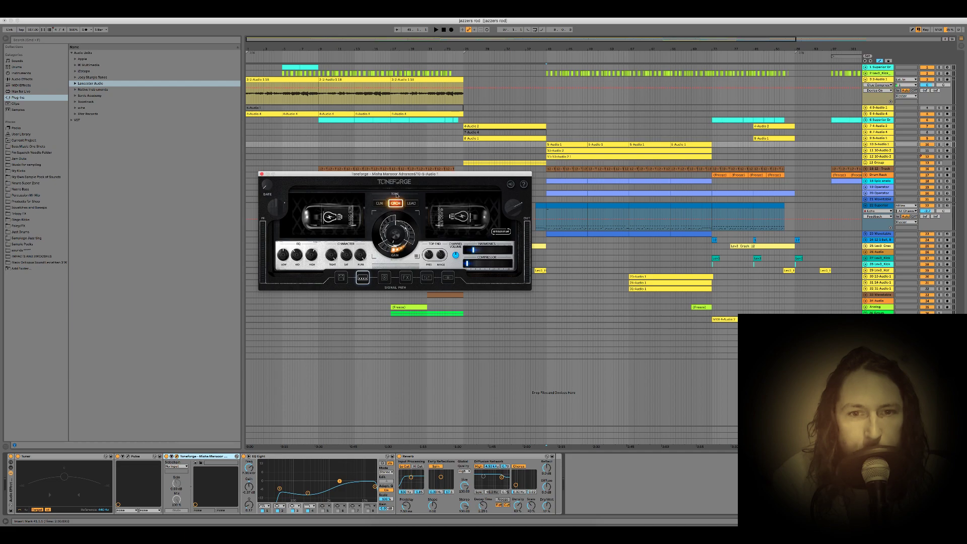
pyautogui.press('super+alt+p')
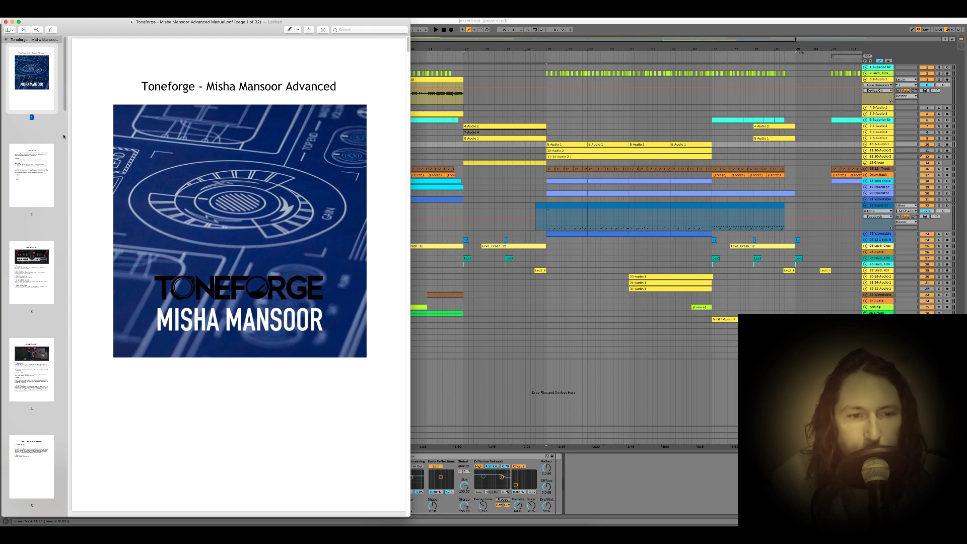
pyautogui.click(6, 22)
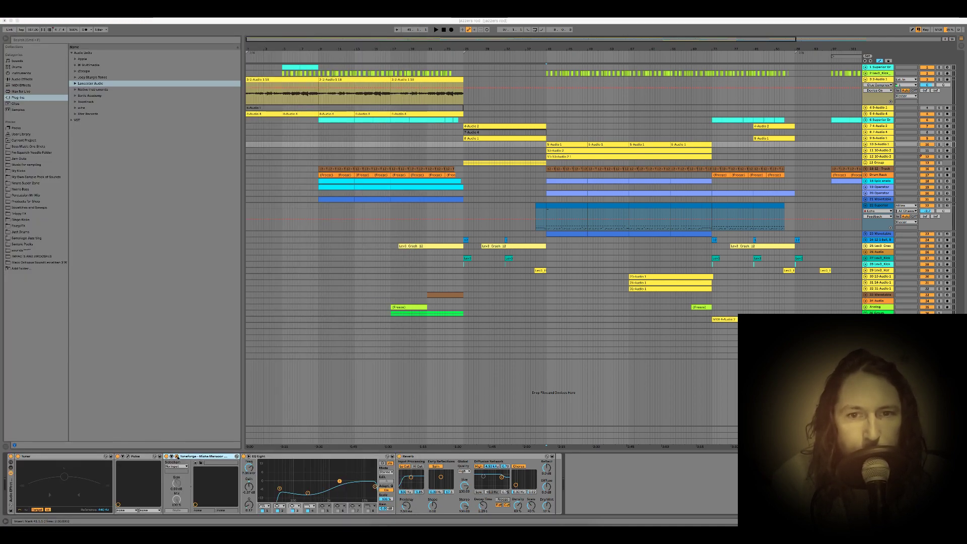
pyautogui.click(177, 456)
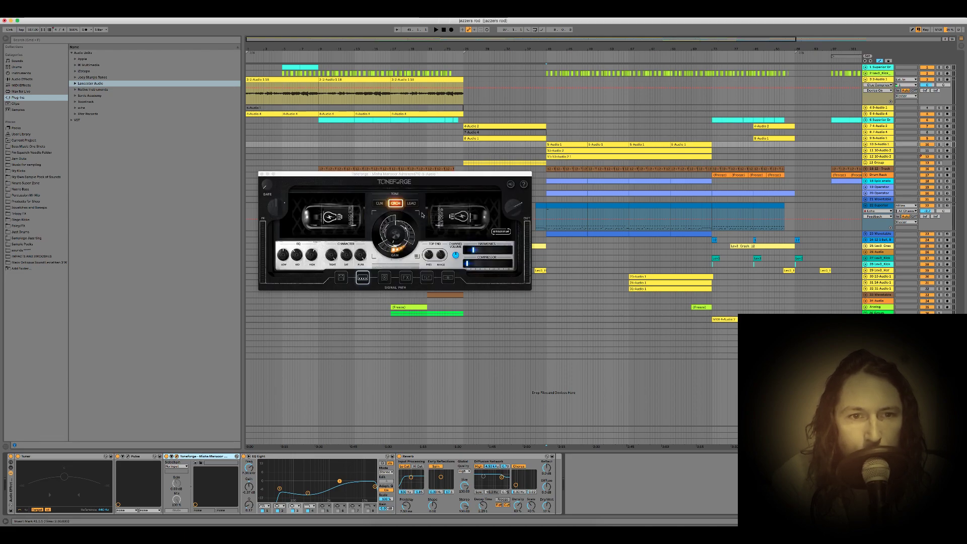
# Step: Inspect both Toneforge amp panels plus the cabinet, effects, parametric EQ, threshold/output and Precision Drive pedal sections, and close the plug-in window
pyautogui.click(497, 231)
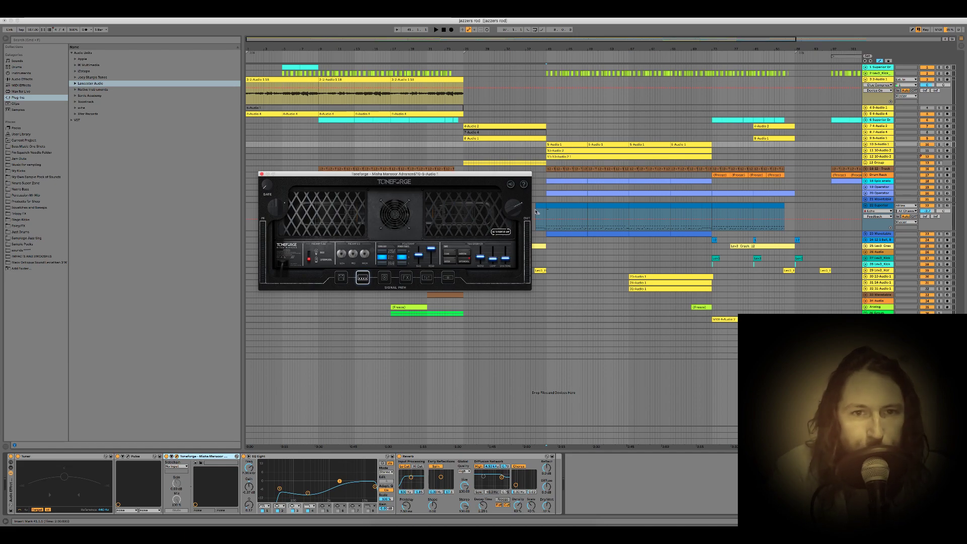
pyautogui.click(507, 233)
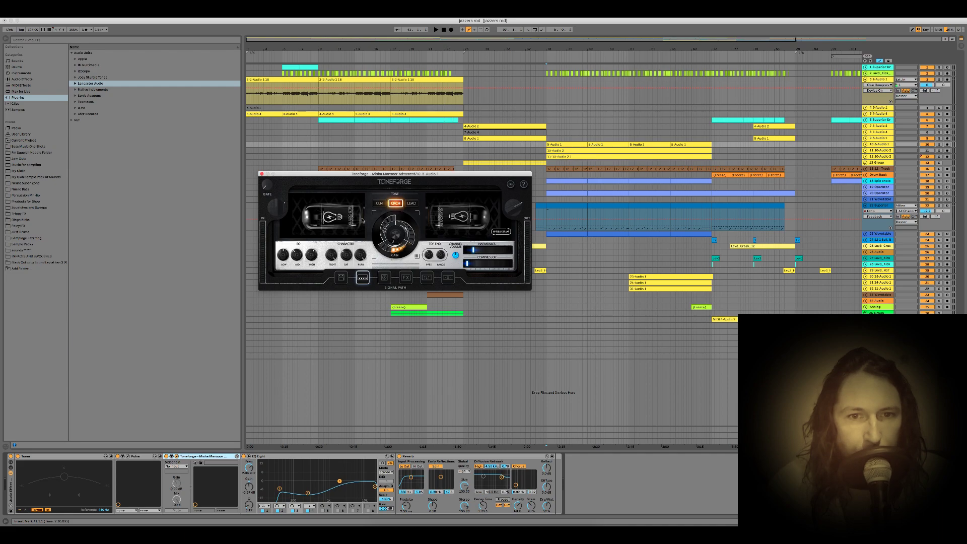
pyautogui.moveTo(304, 264)
pyautogui.click(385, 277)
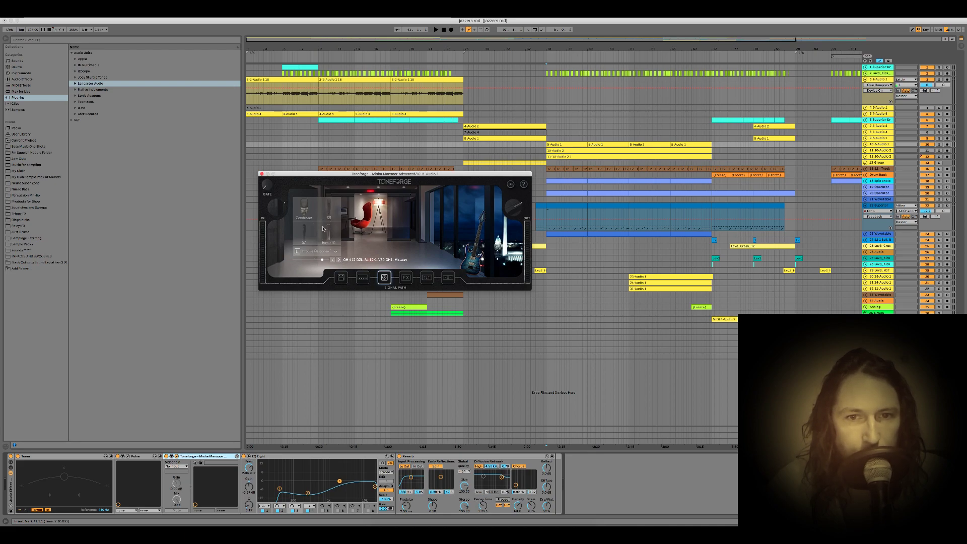
pyautogui.click(407, 278)
pyautogui.click(427, 278)
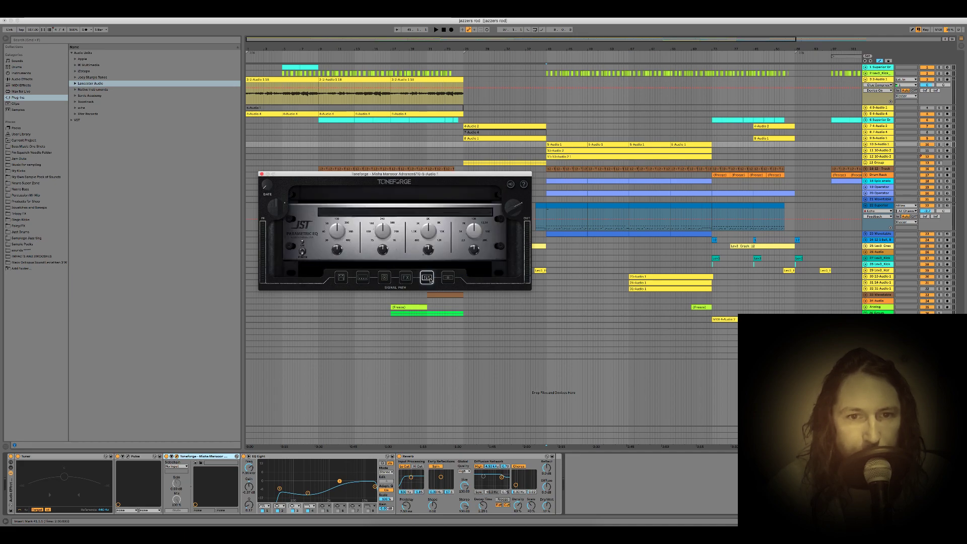
pyautogui.click(447, 278)
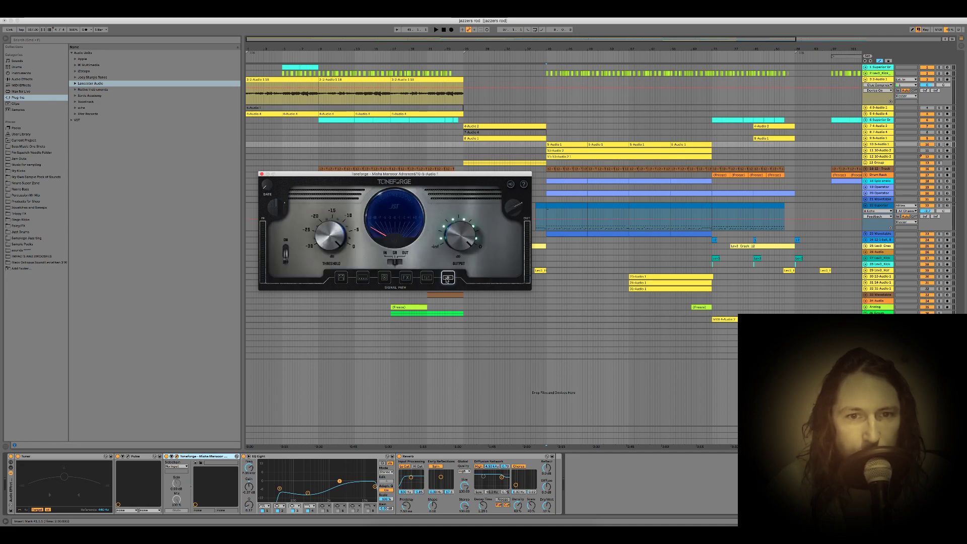
pyautogui.click(425, 279)
pyautogui.click(406, 278)
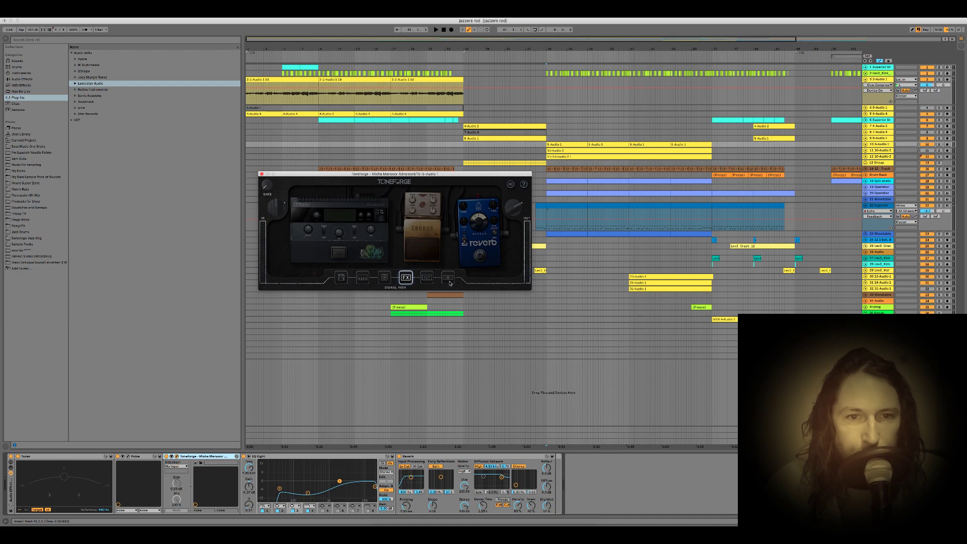
pyautogui.click(428, 279)
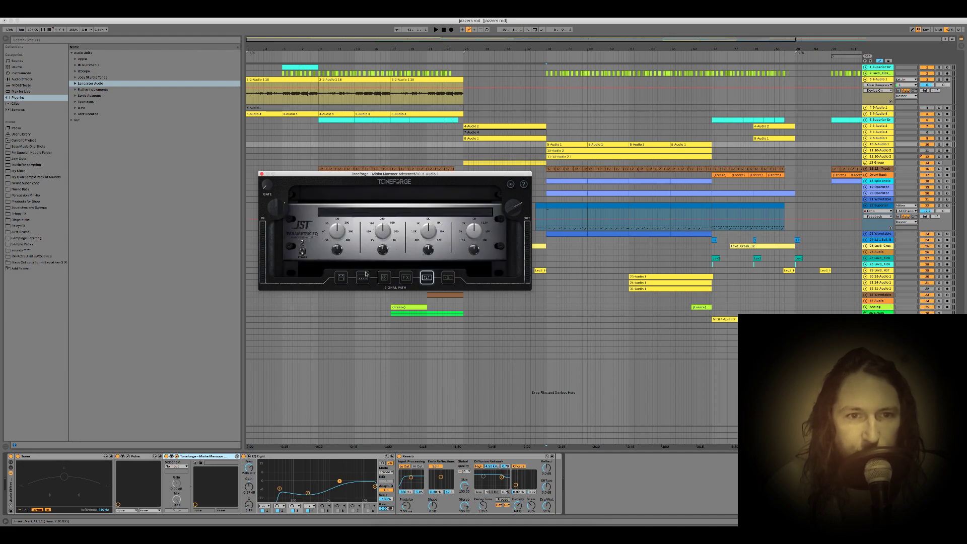
pyautogui.click(343, 280)
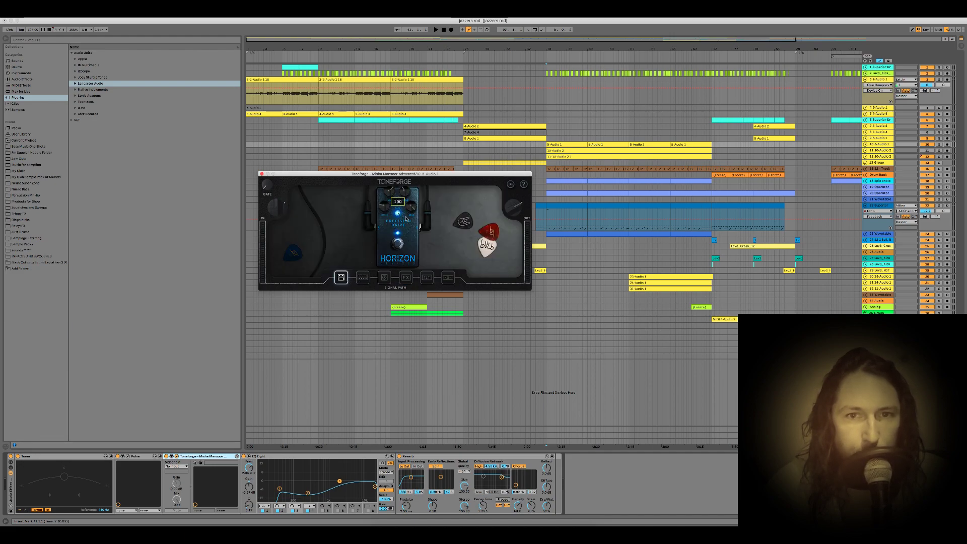
pyautogui.click(262, 174)
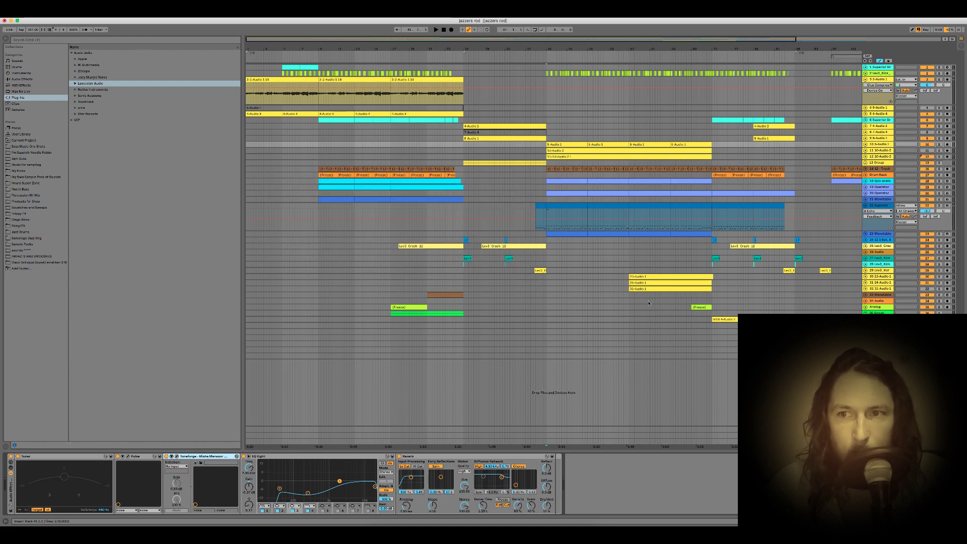
# Step: Solo the tenth track and play it from just before its first clip, and again from its second clip
pyautogui.click(539, 146)
pyautogui.press('space')
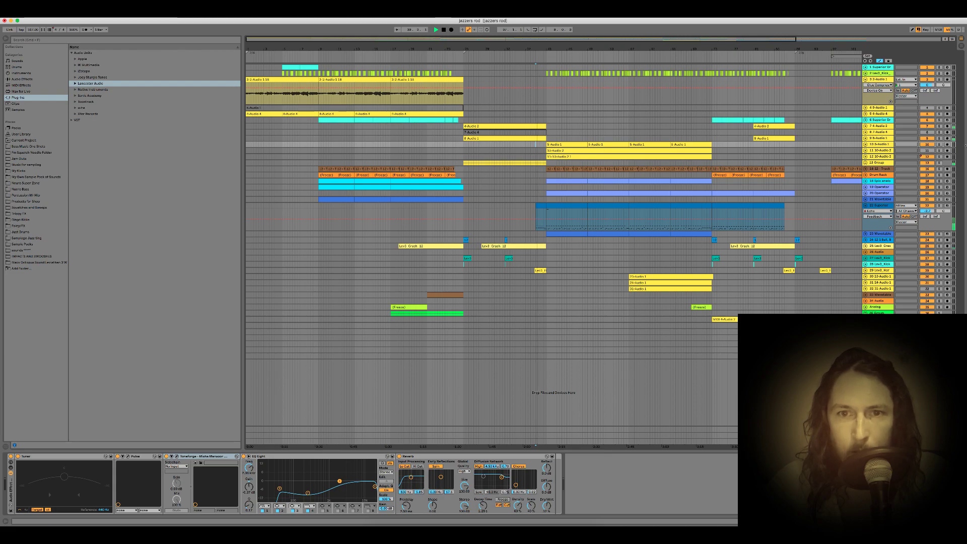
pyautogui.click(939, 144)
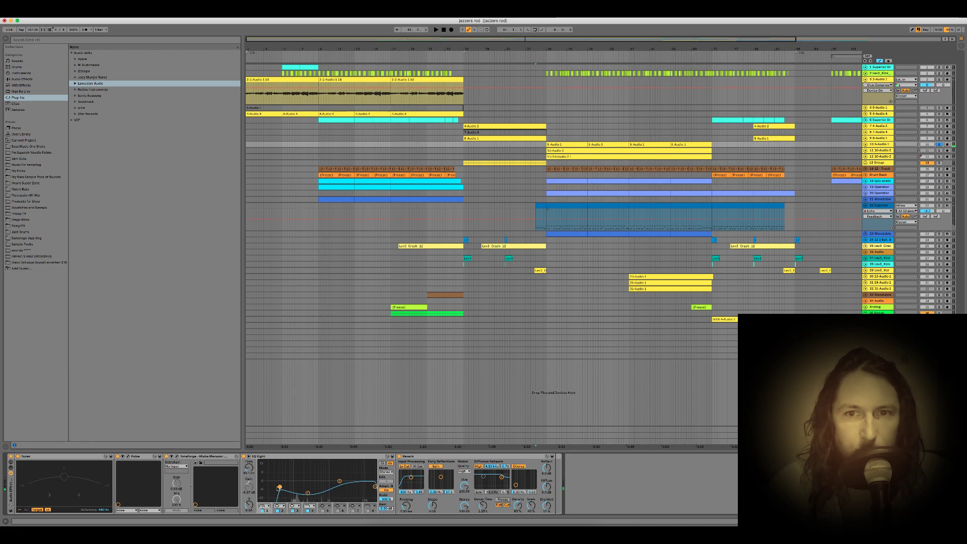
pyautogui.press('space')
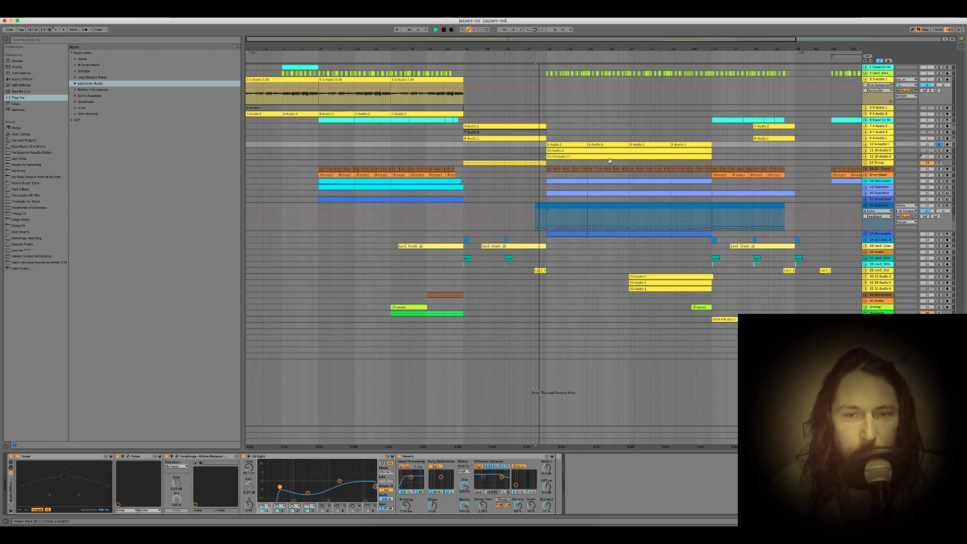
pyautogui.click(564, 144)
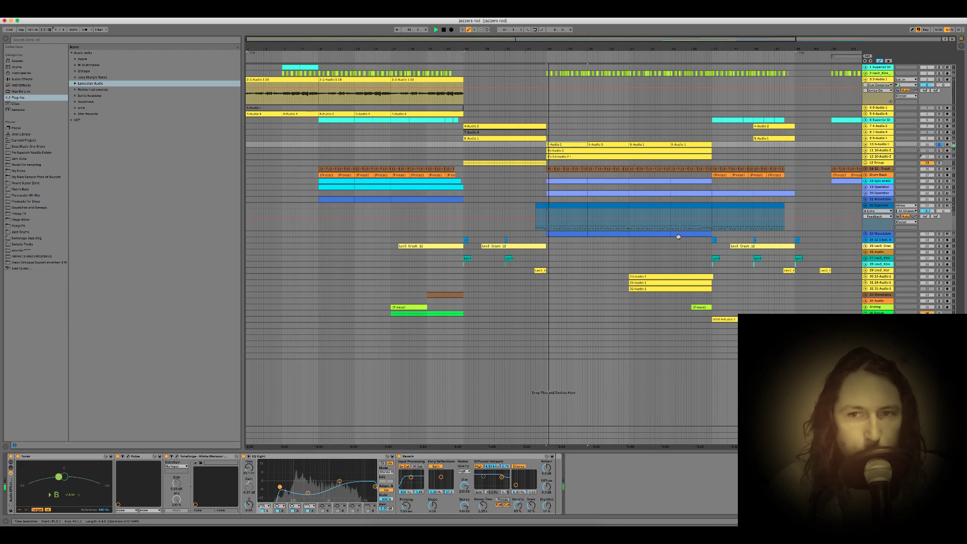
pyautogui.press('space')
pyautogui.click(602, 144)
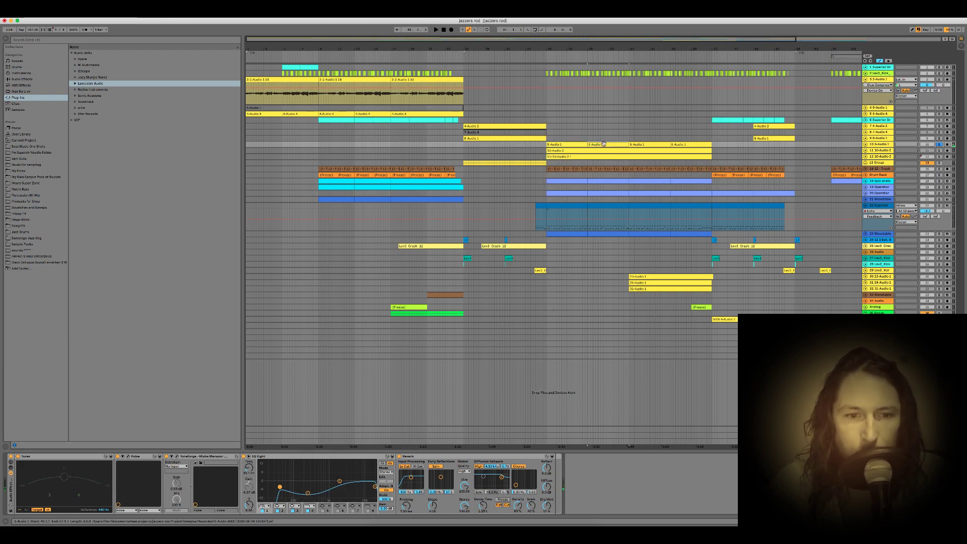
pyautogui.press('space')
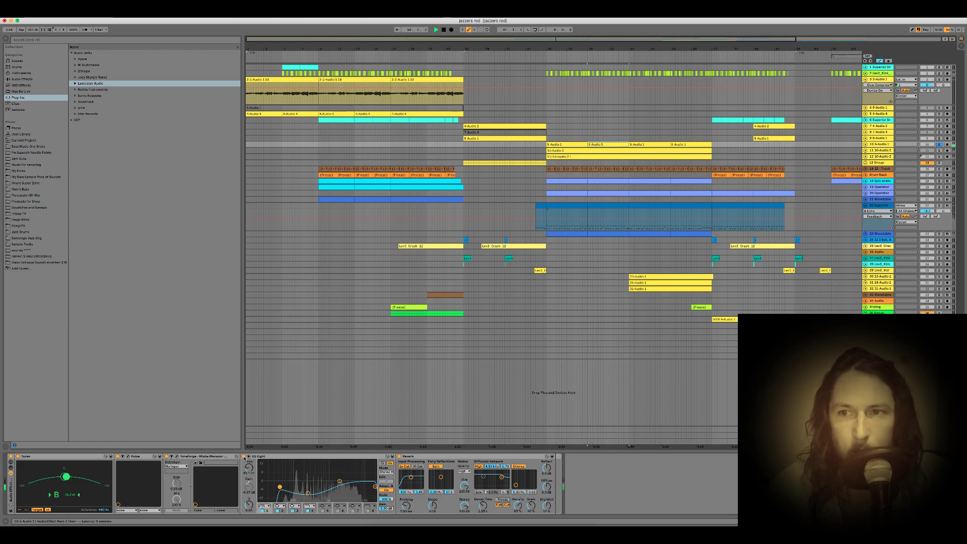
# Step: Compare the tenth track with EQ Eight bypassed and enabled during playback, and raise the gain of the EQ's second band
pyautogui.click(243, 456)
pyautogui.click(243, 457)
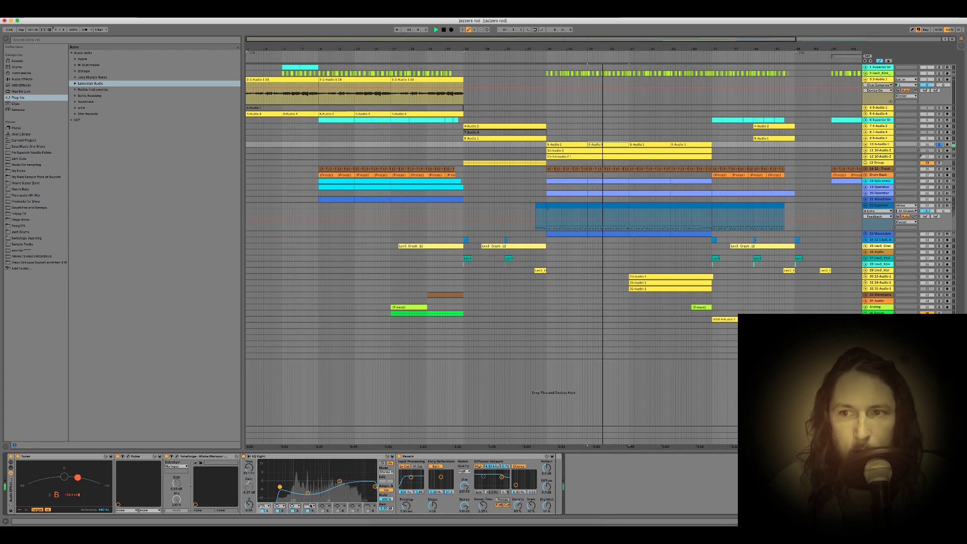
pyautogui.moveTo(307, 492); pyautogui.dragTo(306, 484)
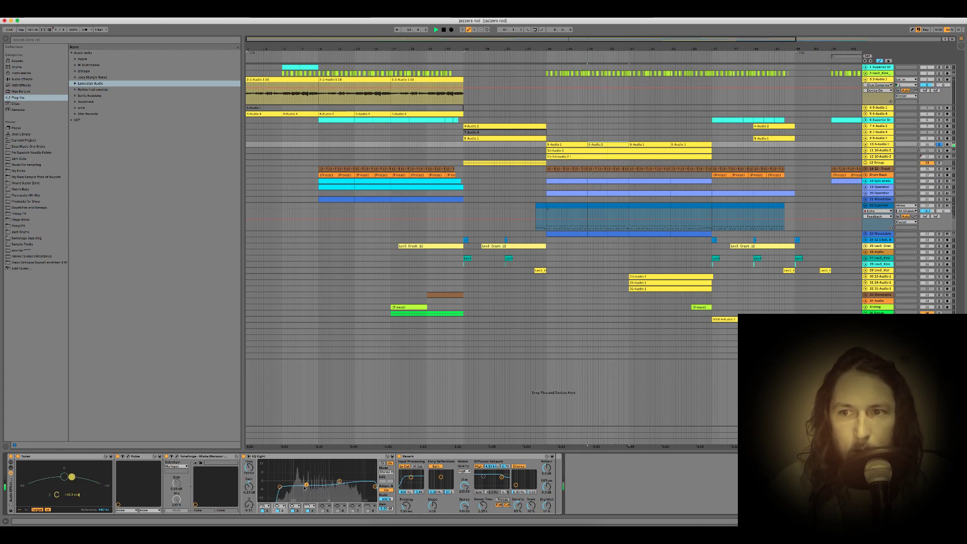
# Step: Clear the solo to hear the full mix, and lower the gain of the second EQ Eight band on the tenth track
pyautogui.click(939, 157)
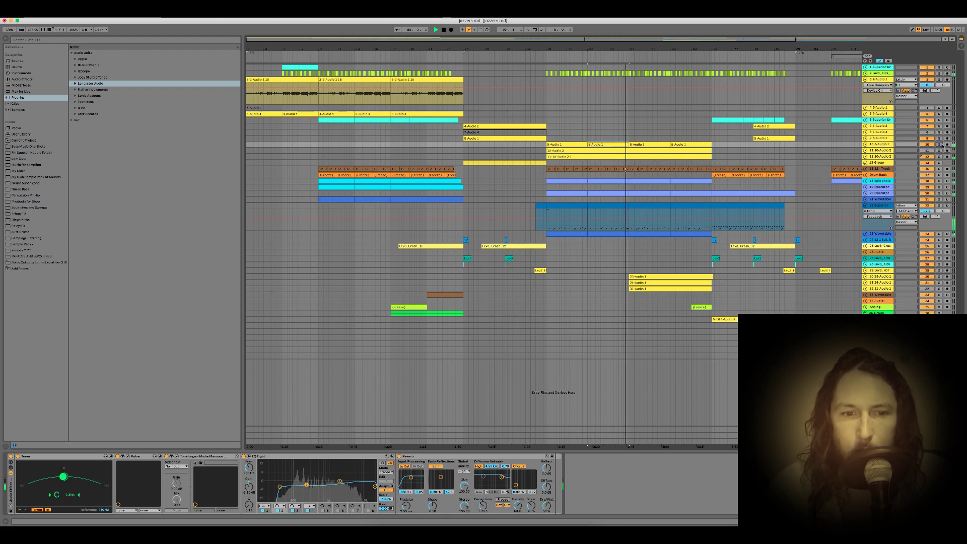
pyautogui.click(661, 206)
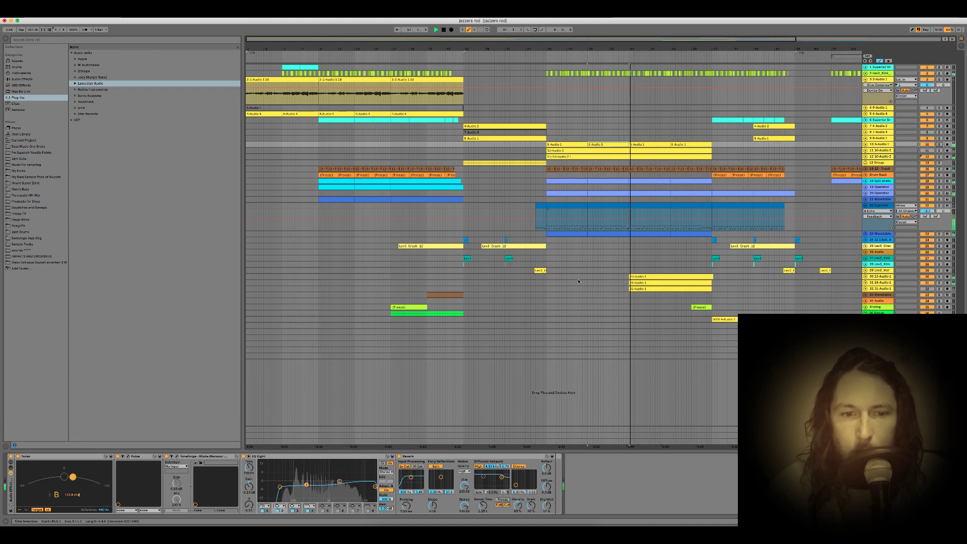
pyautogui.moveTo(305, 489); pyautogui.dragTo(306, 493)
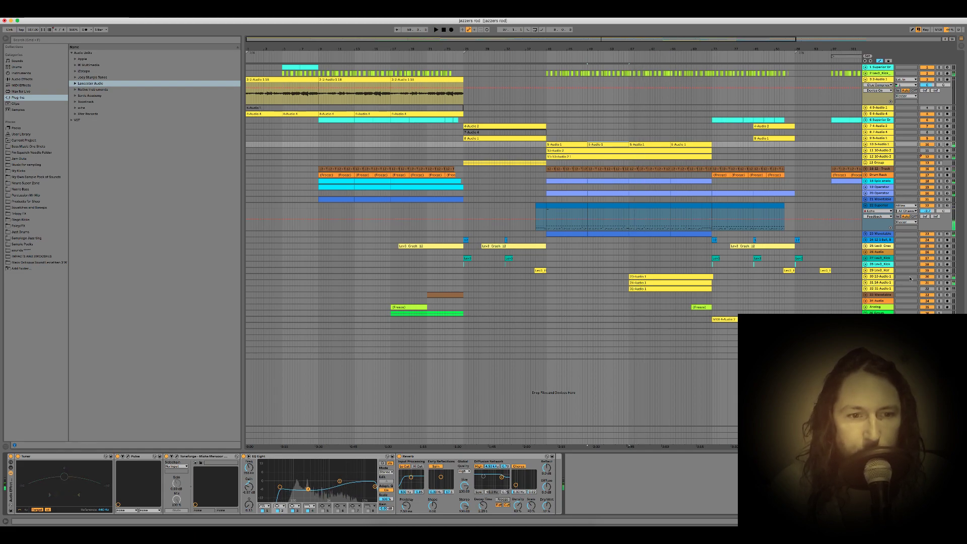
# Step: Audition the upper two of the three stacked yellow audio tracks in solo from their clip start, and return to the full mix
pyautogui.click(938, 277)
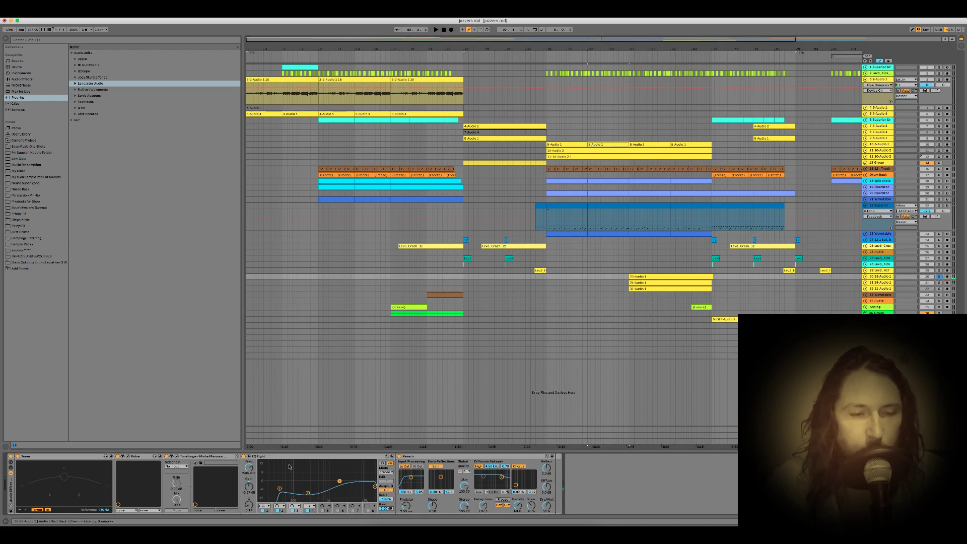
pyautogui.press('space')
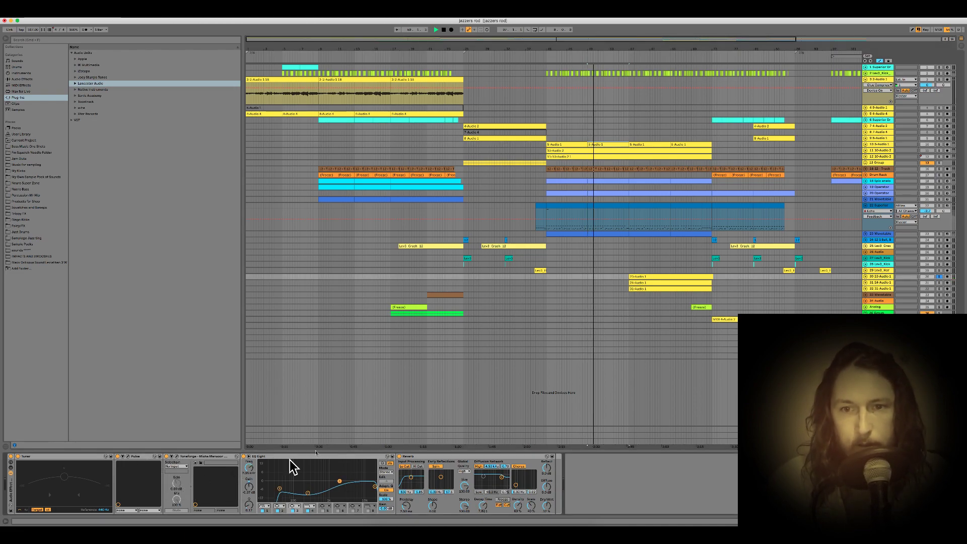
pyautogui.click(638, 277)
pyautogui.press('space')
pyautogui.press('space')
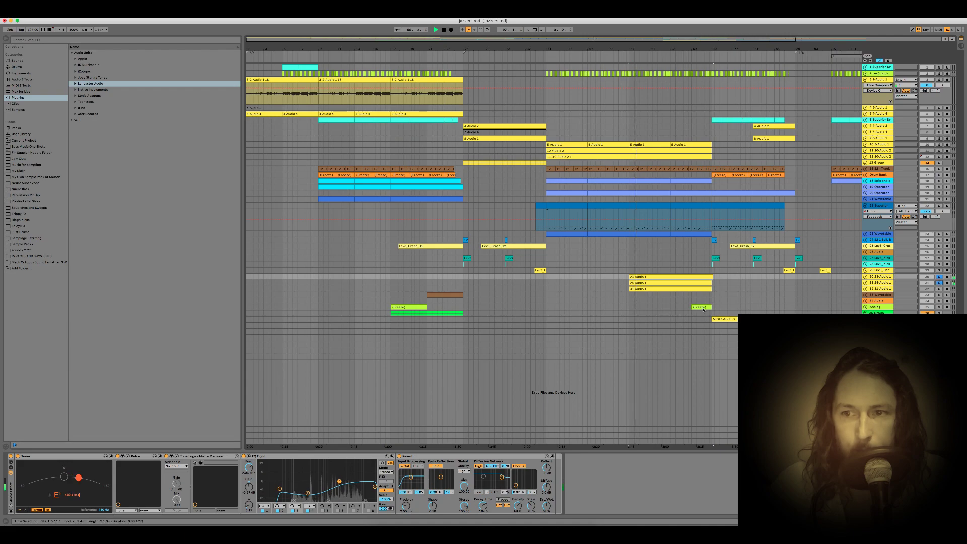
pyautogui.click(938, 282)
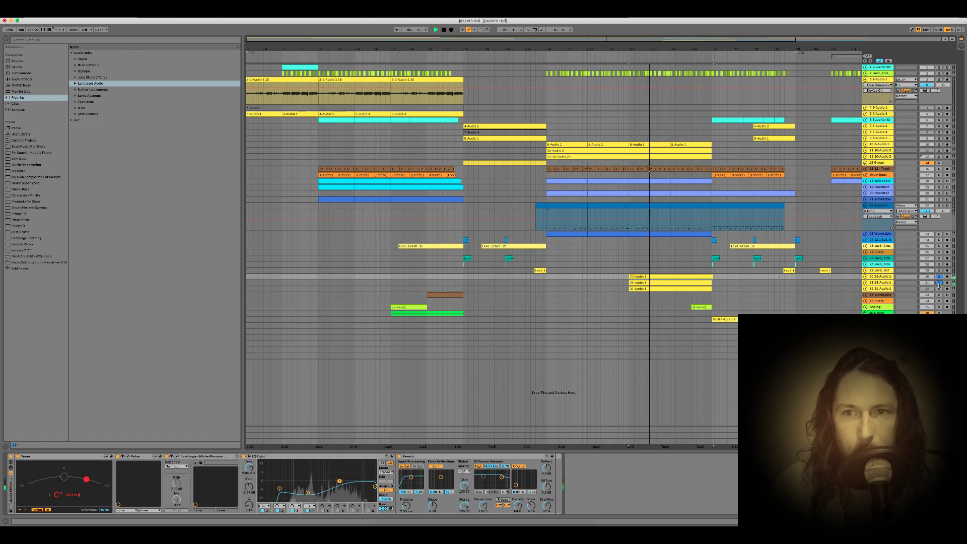
pyautogui.click(938, 283)
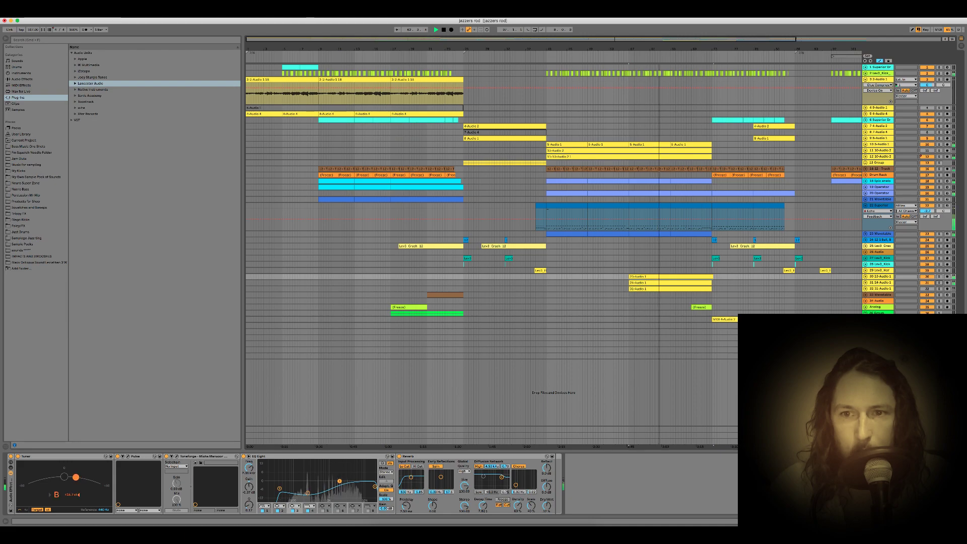
# Step: Show the track volume automation on the blue Superior track and slightly raise its breakpoint near the clip's start
pyautogui.press('+')
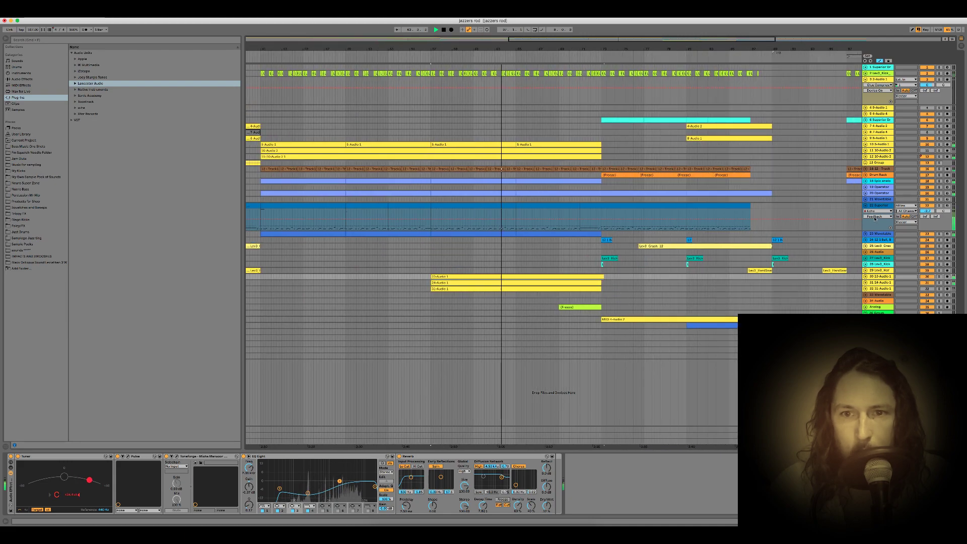
pyautogui.click(924, 212)
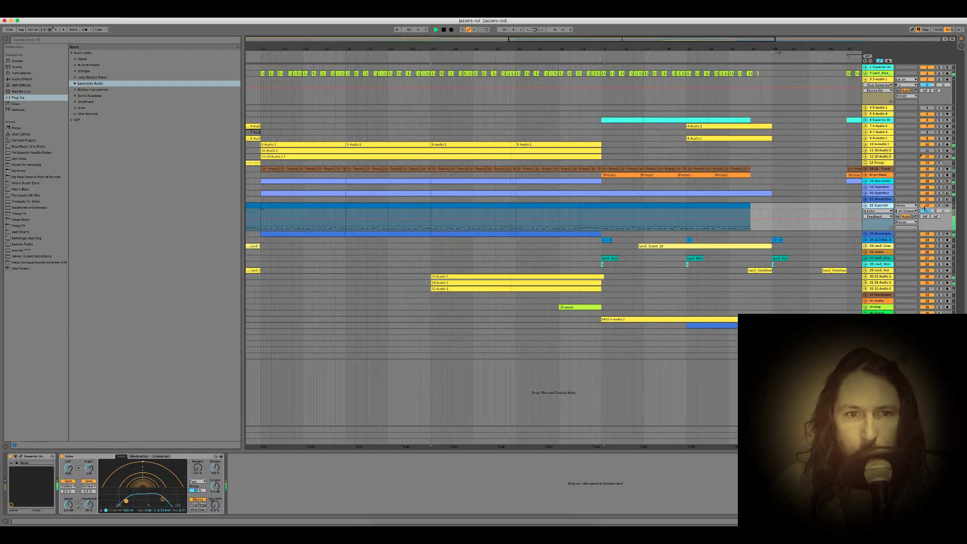
pyautogui.click(262, 210)
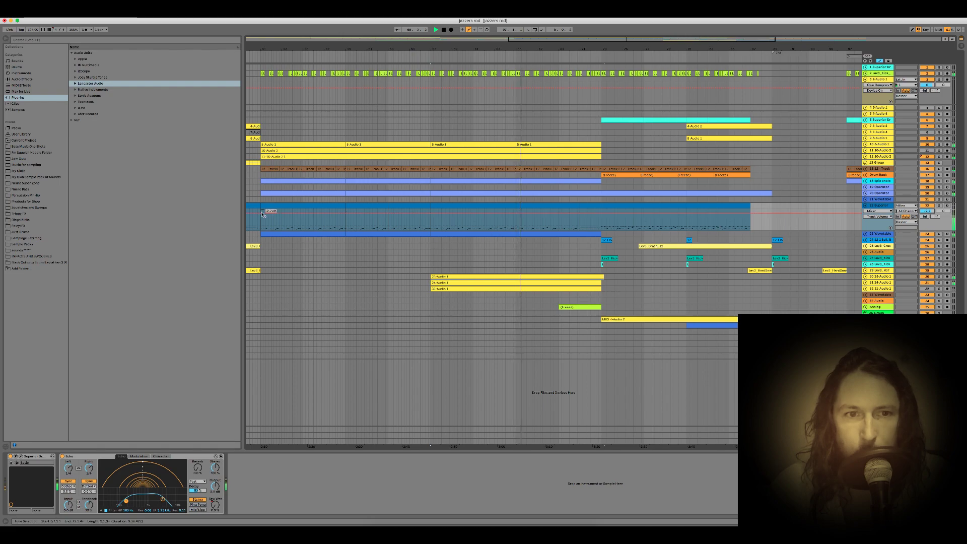
pyautogui.moveTo(263, 214); pyautogui.dragTo(262, 212)
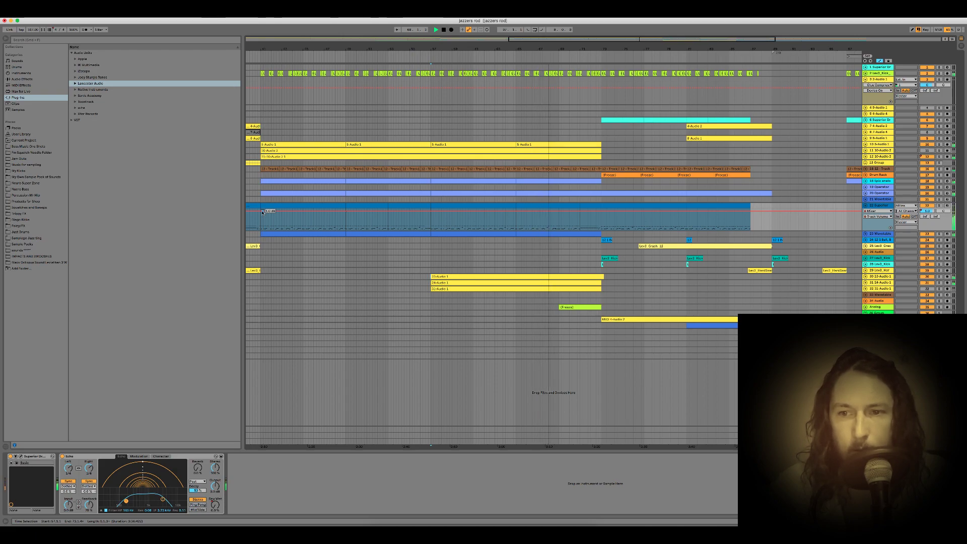
# Step: Inspect AmpliTube's Leslie Type 122 amp, its list of amp models and the Cab A cabinet, and hide the plug-in window
pyautogui.click(601, 330)
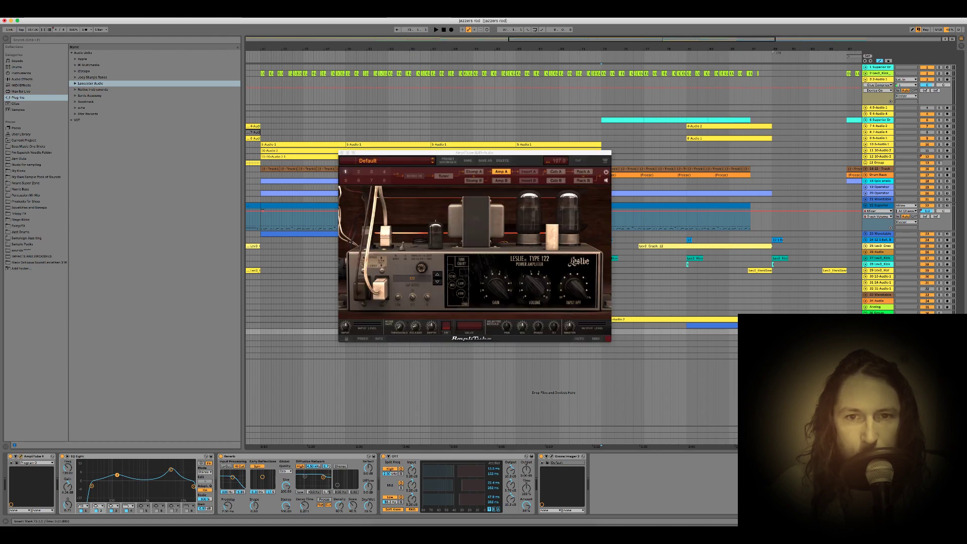
pyautogui.moveTo(371, 152); pyautogui.dragTo(384, 174)
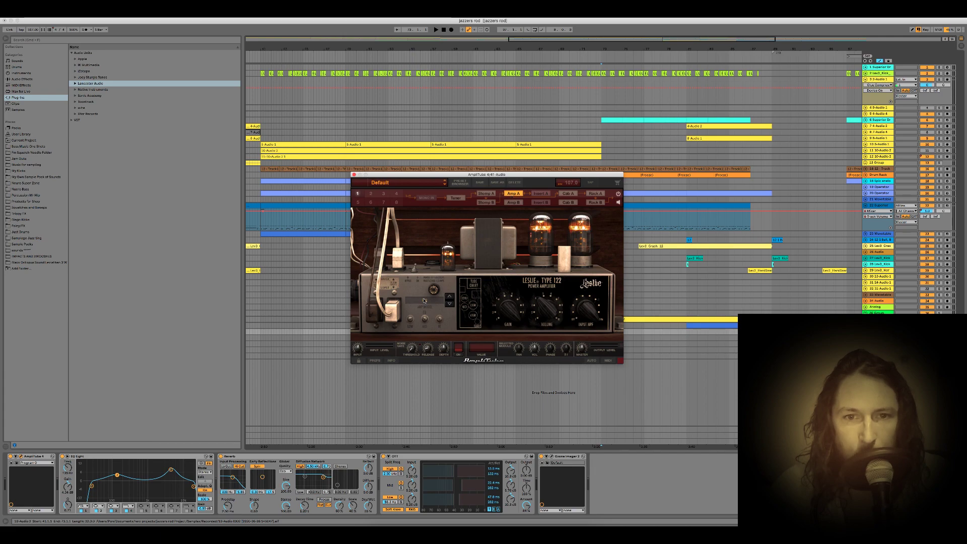
pyautogui.click(425, 300)
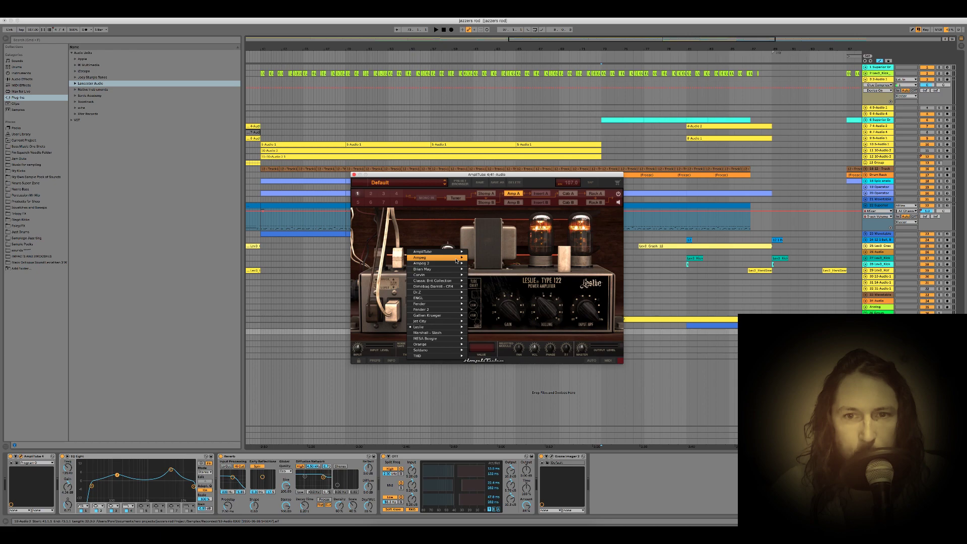
pyautogui.click(573, 195)
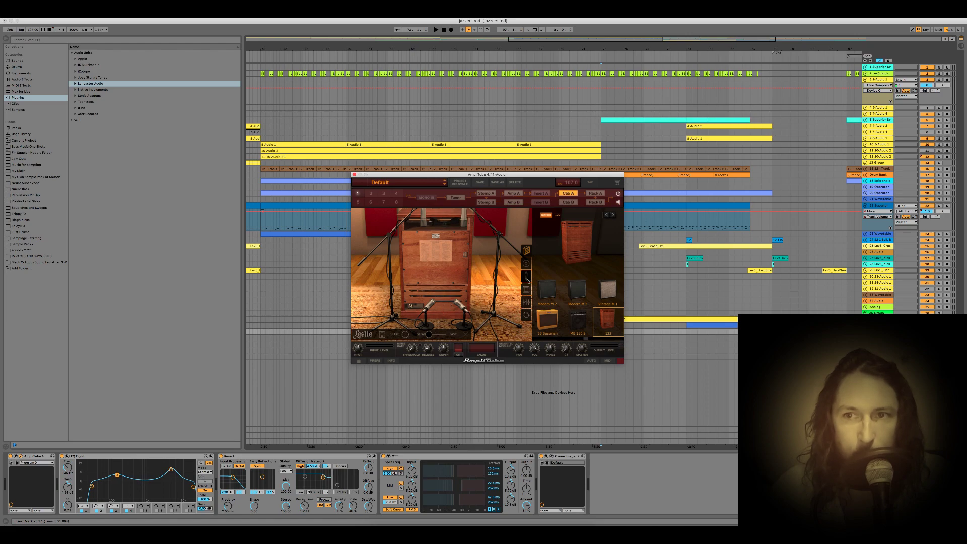
pyautogui.press('super+alt+p')
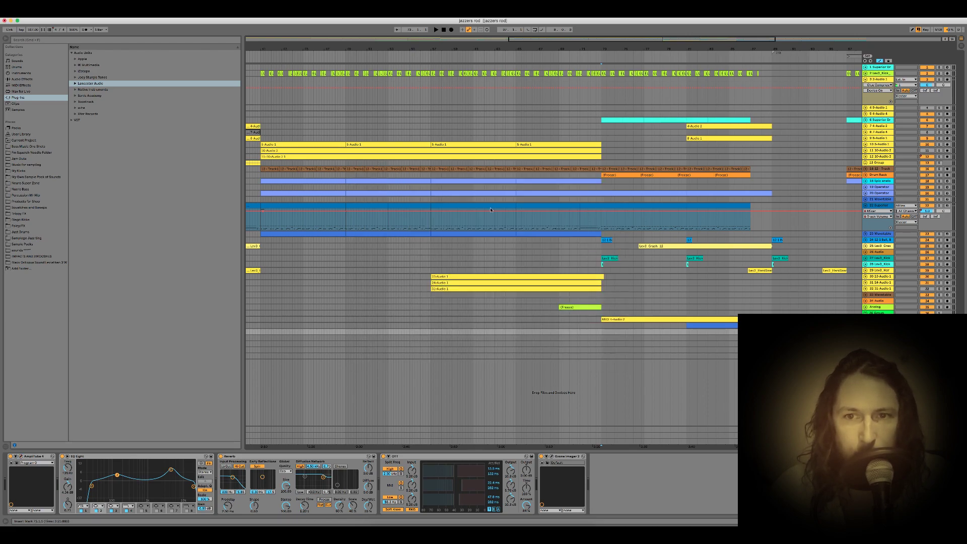
# Step: Inspect the device chains of the Wavetable track and two Operator tracks, and select the Joey Sturgis Tones plug-in folder
pyautogui.scroll(-5, 674, 259)
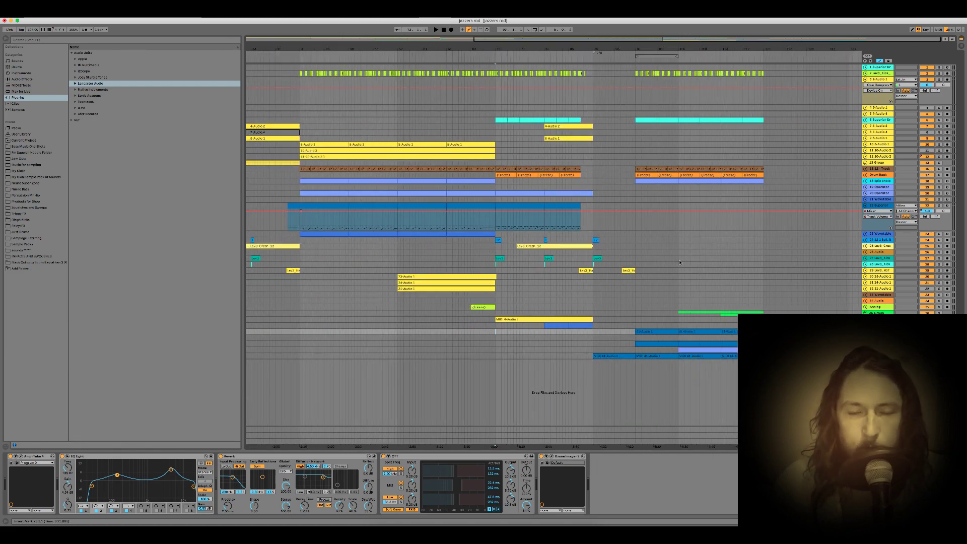
pyautogui.click(677, 295)
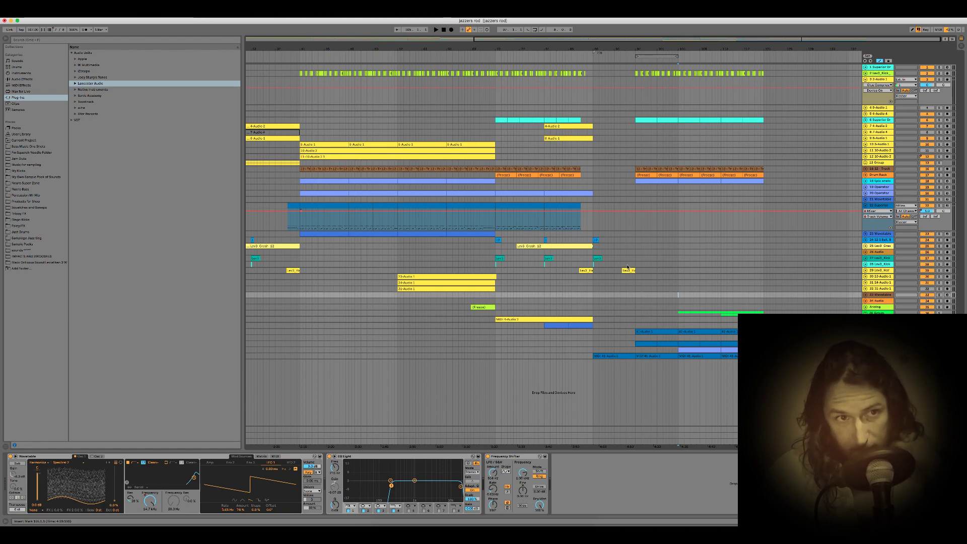
pyautogui.click(76, 77)
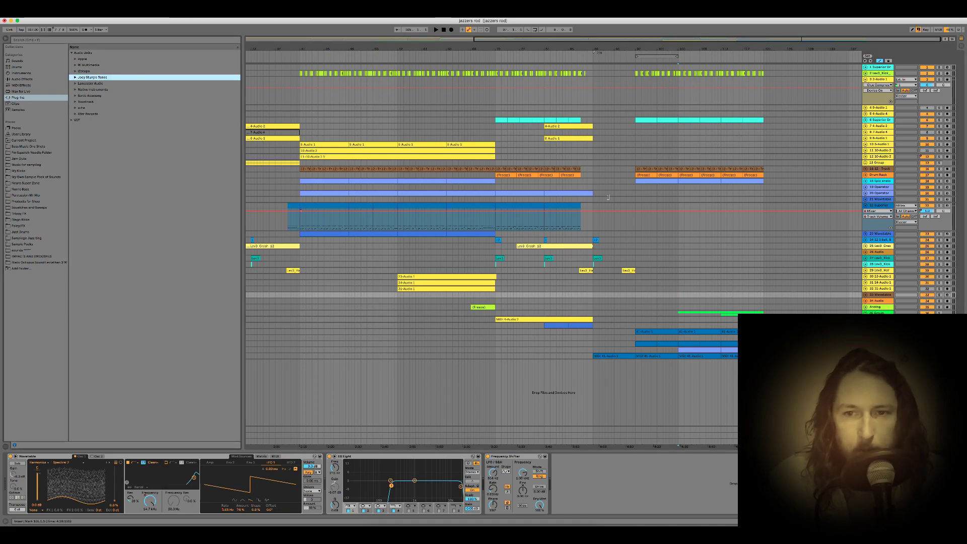
pyautogui.click(636, 258)
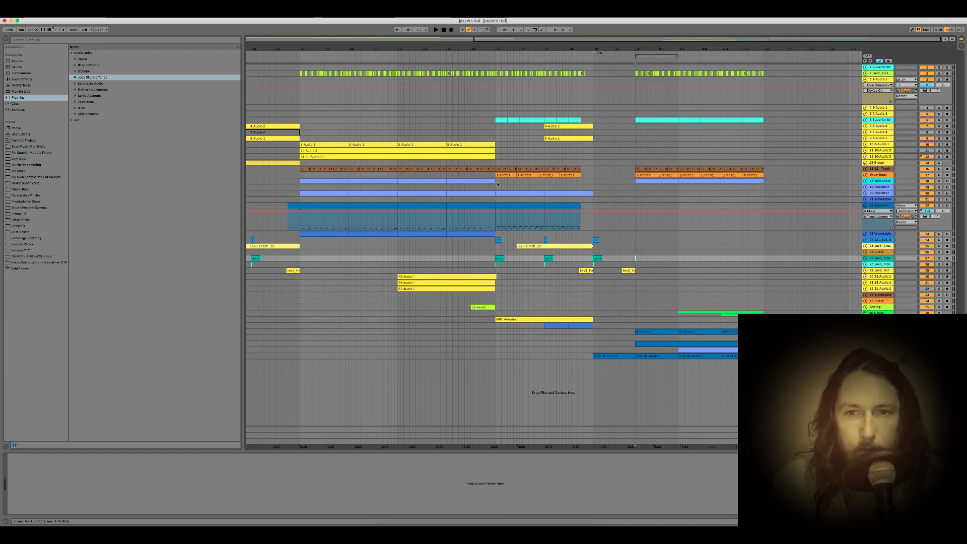
pyautogui.click(593, 177)
pyautogui.click(637, 189)
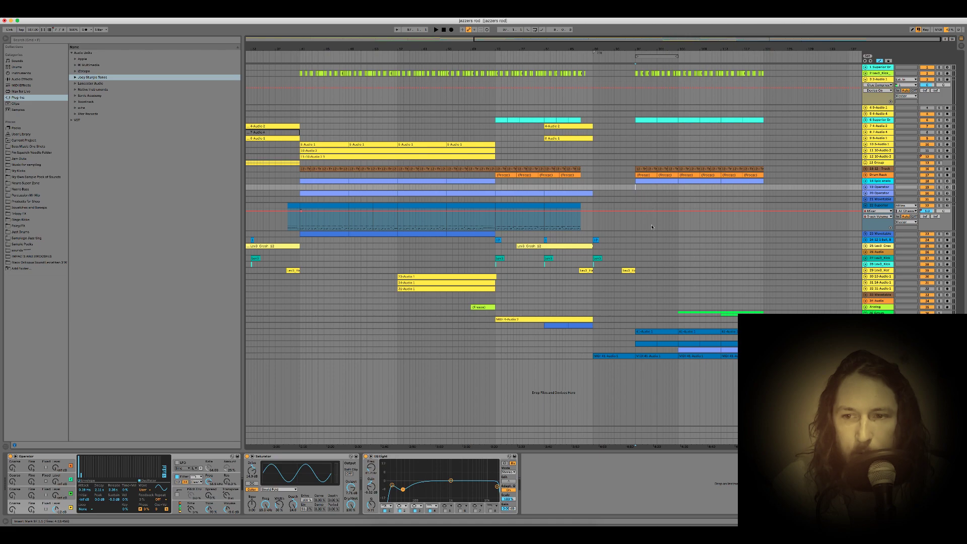
pyautogui.click(636, 351)
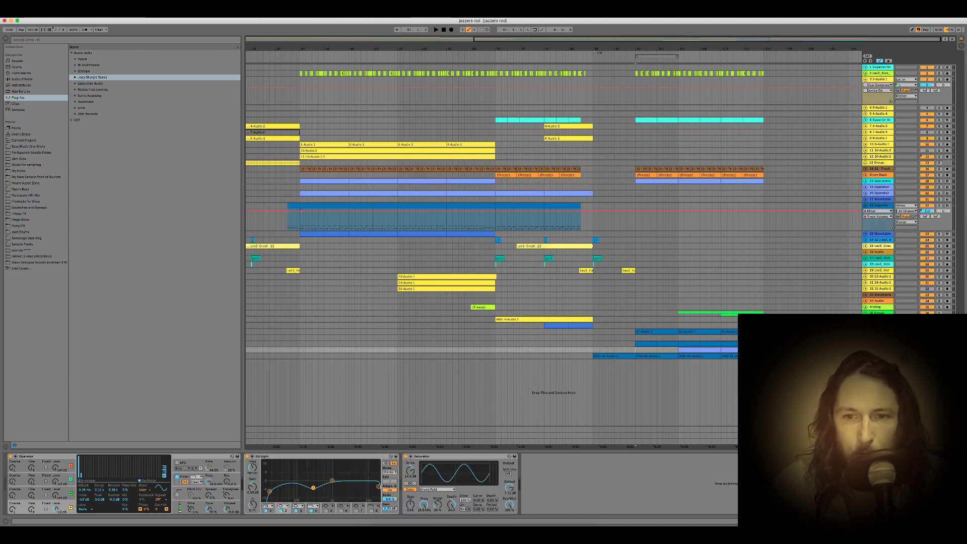
# Step: Play the AmpliTube track's clips in the final section and compare the sound with OTT bypassed and enabled
pyautogui.click(679, 334)
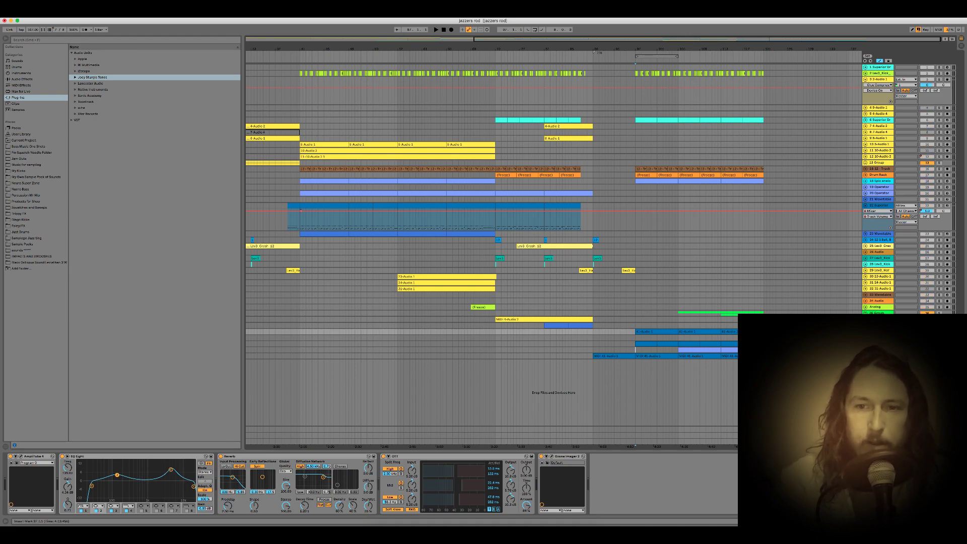
pyautogui.click(669, 333)
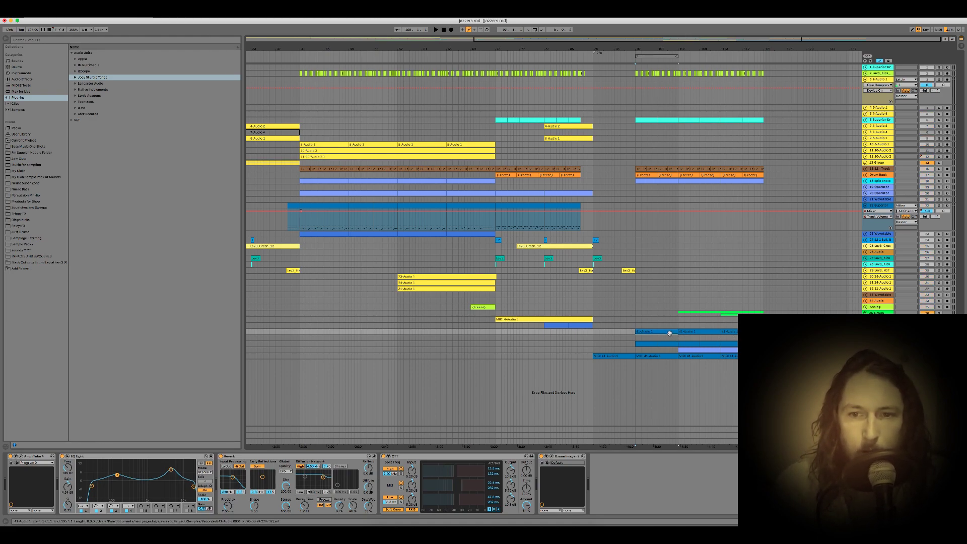
pyautogui.press('space')
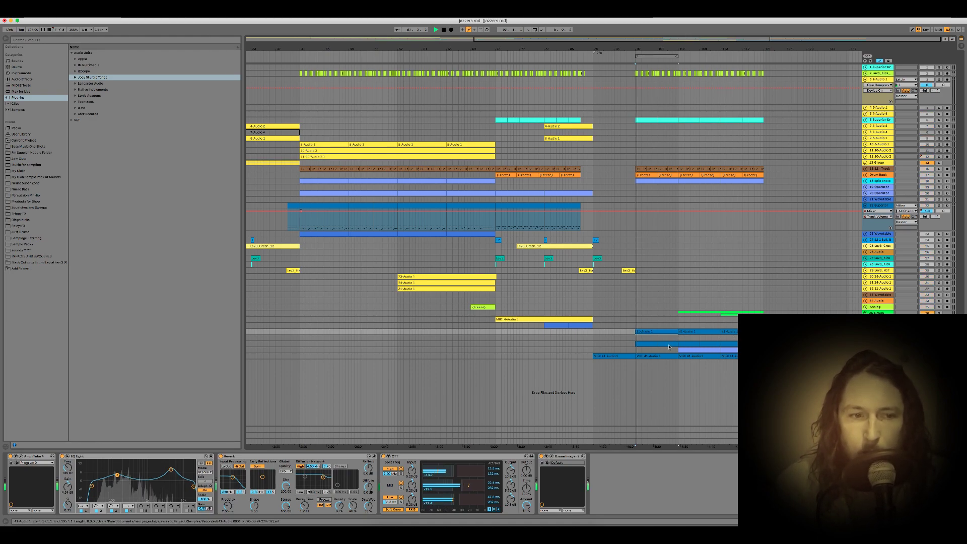
pyautogui.click(673, 344)
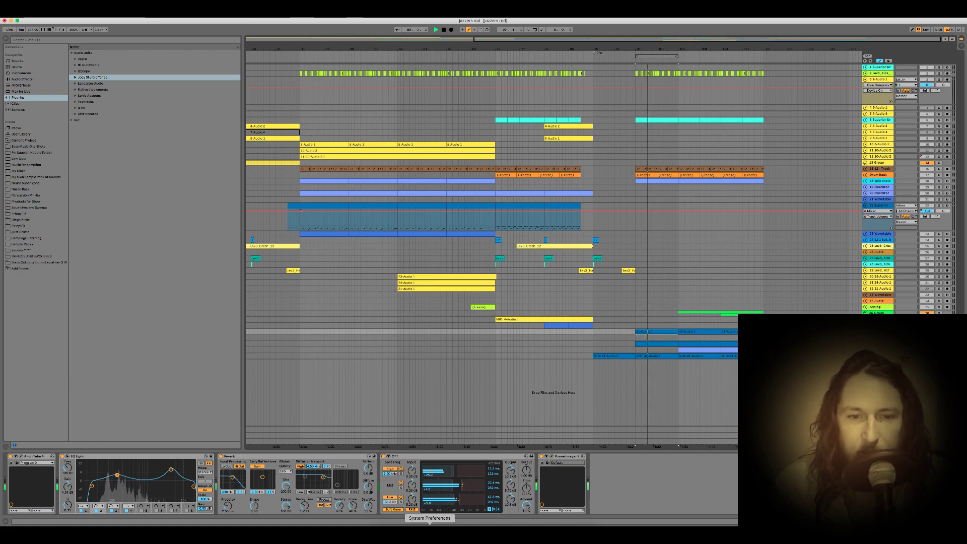
pyautogui.click(383, 456)
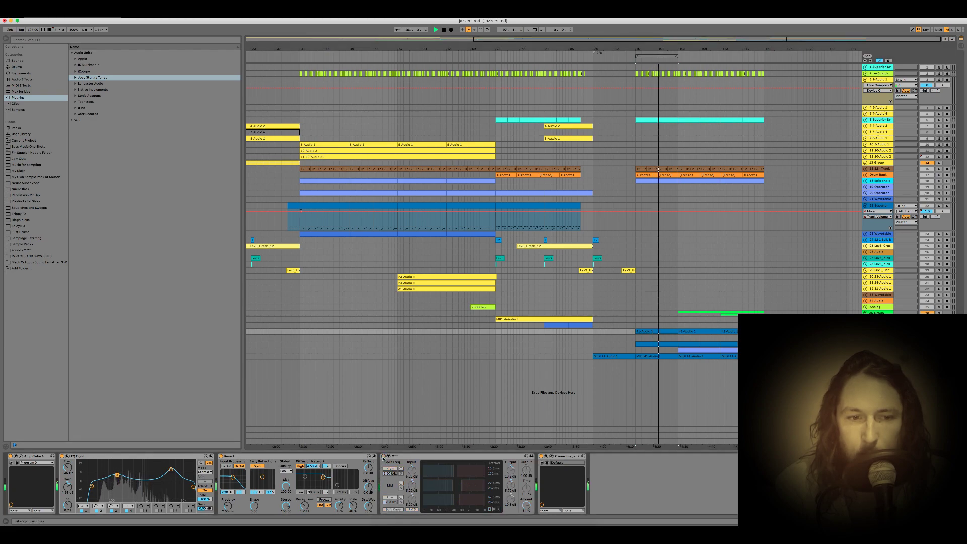
pyautogui.click(383, 456)
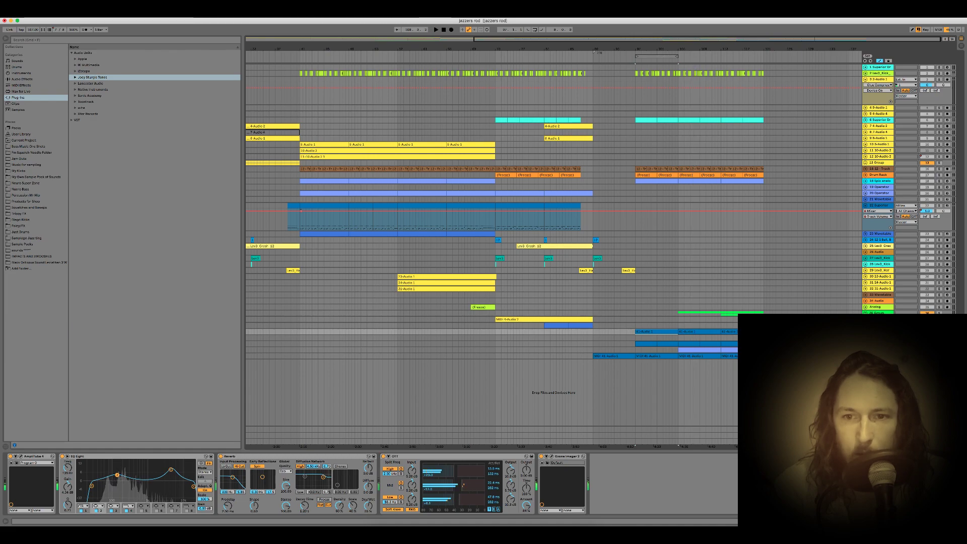
# Step: Play from the start of the final section and show the effect chain of the track directly below the AmpliTube track
pyautogui.click(636, 315)
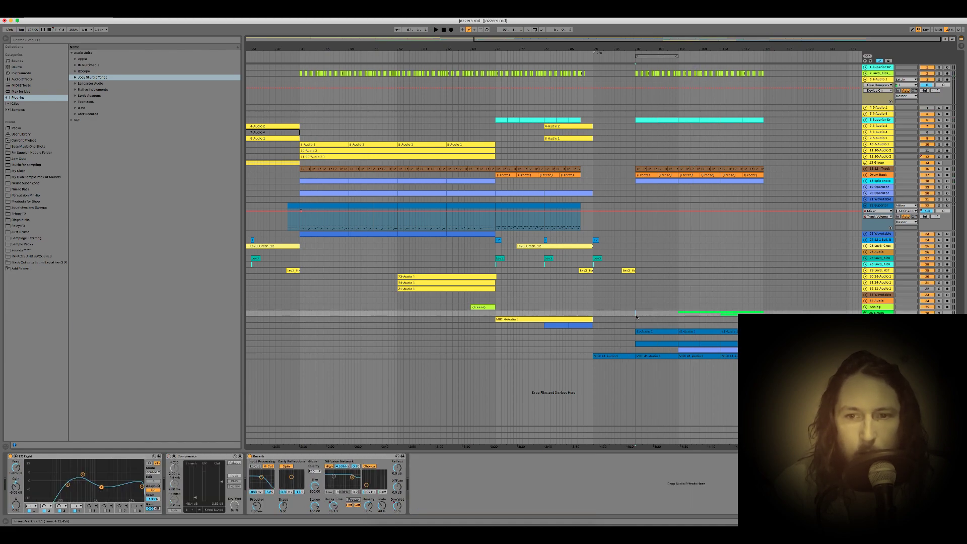
pyautogui.press('space')
pyautogui.click(679, 338)
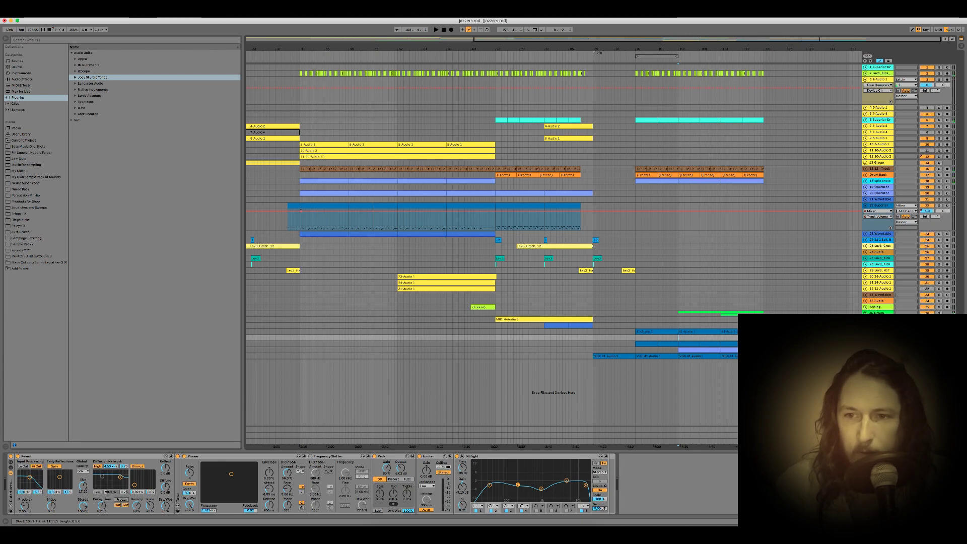
# Step: Unfold the AmpliTube track to show its waveforms and play it from its second clip
pyautogui.click(699, 331)
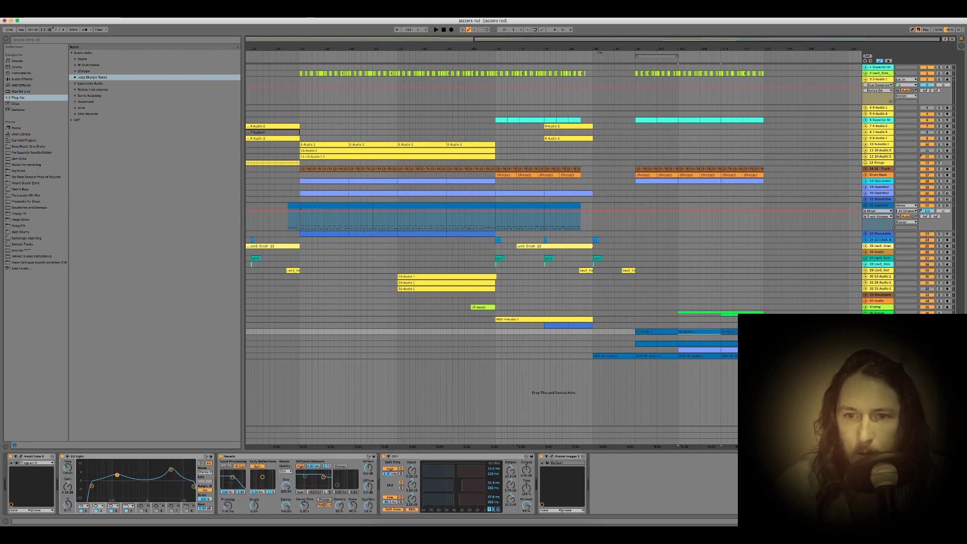
pyautogui.press('u')
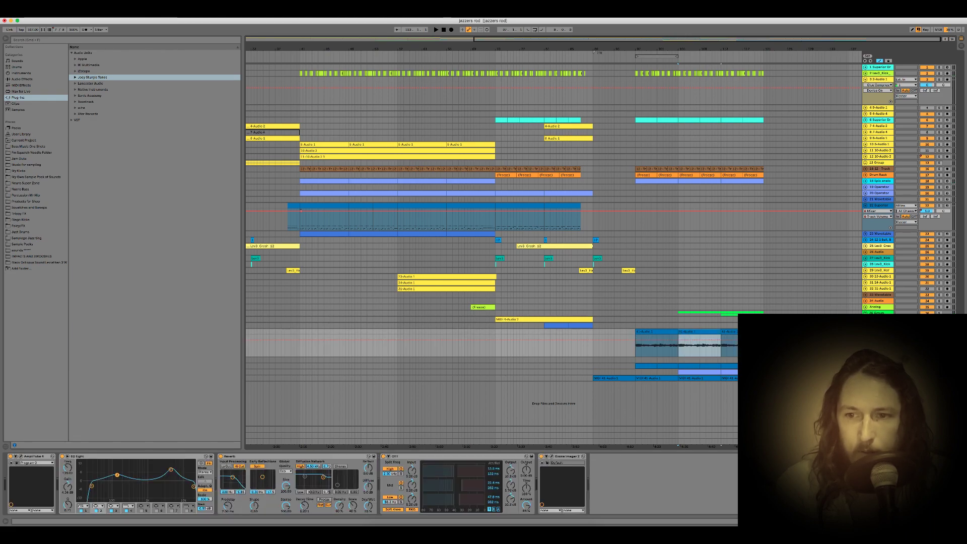
pyautogui.press('space')
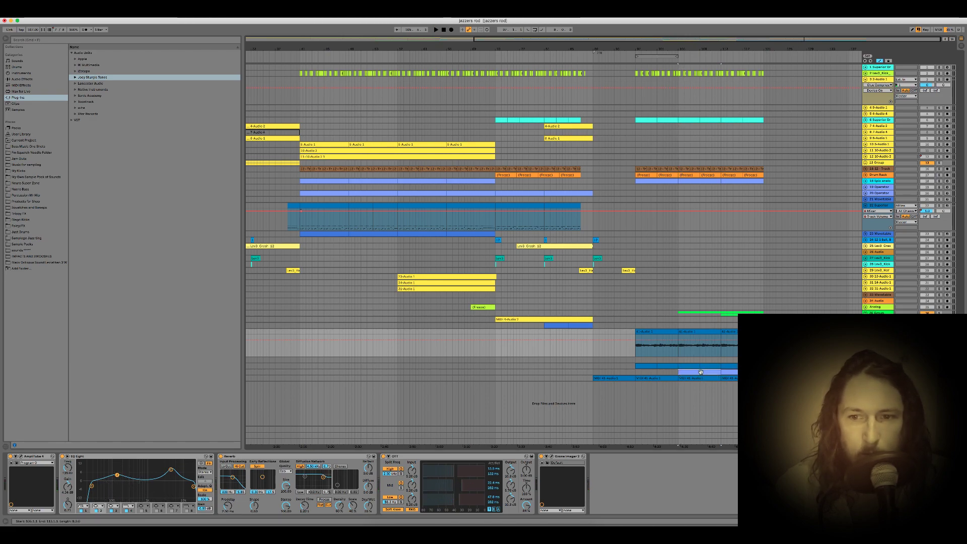
# Step: Examine the notes of the lower Operator track's MIDI clip, close it, and examine those of the clip on the track below
pyautogui.hotkey('shift', 'Tab')
pyautogui.moveTo(407, 253); pyautogui.dragTo(407, 249)
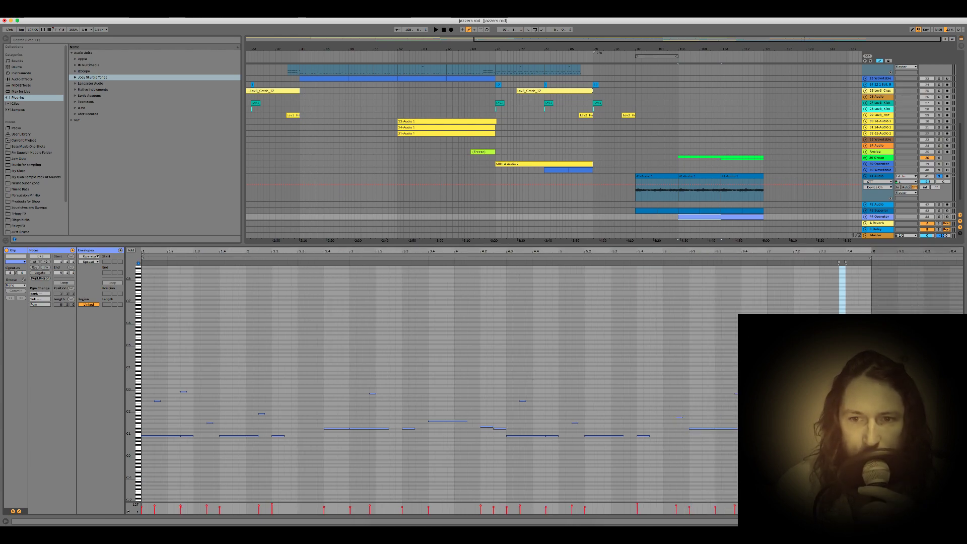
pyautogui.press('super+alt+l')
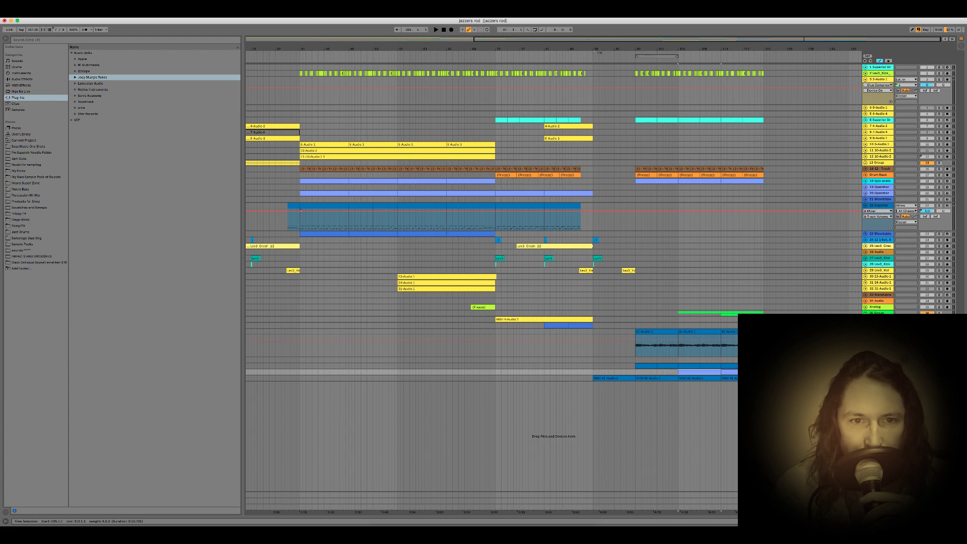
pyautogui.doubleClick(708, 378)
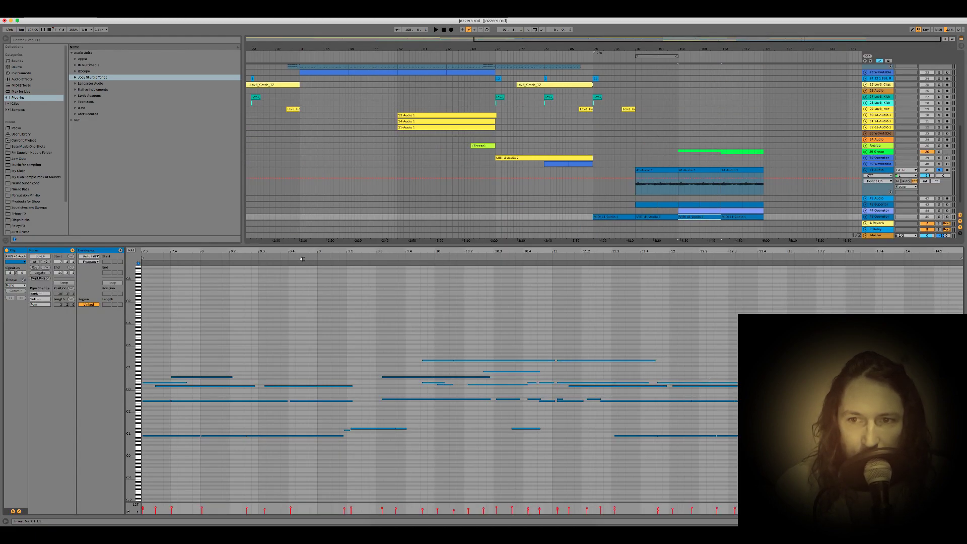
pyautogui.moveTo(334, 249); pyautogui.dragTo(636, 237)
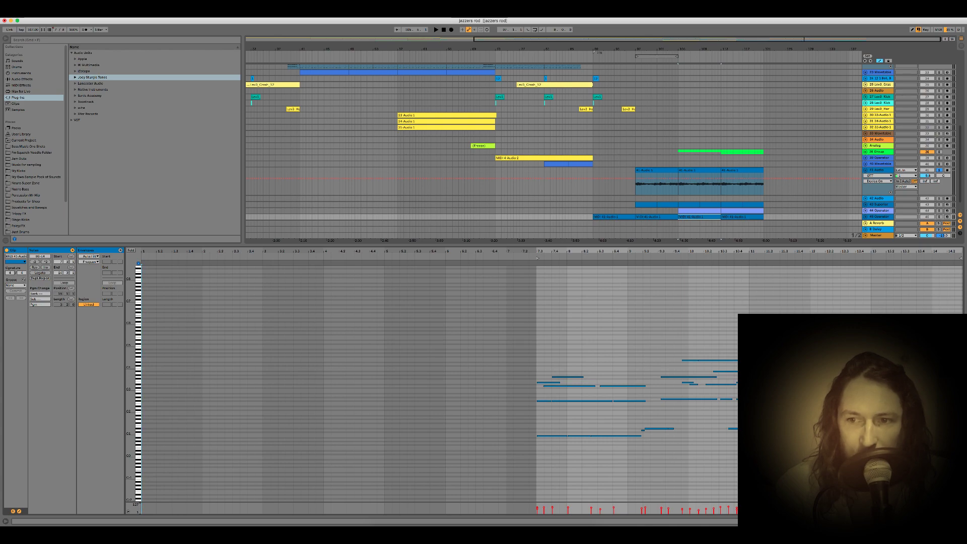
# Step: Close the clip's note view and play the purple clips of the Operator track directly above the lowest song track
pyautogui.press('super+alt+l')
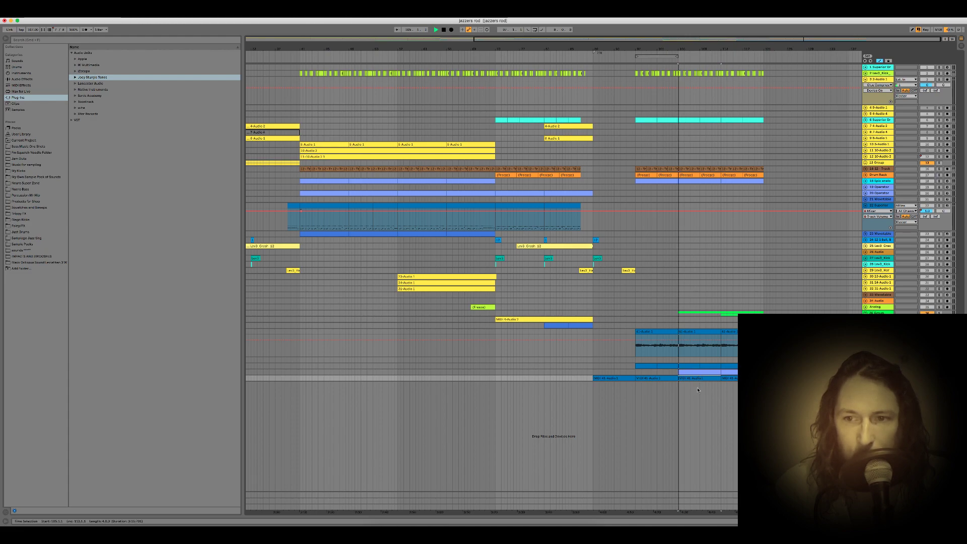
pyautogui.click(704, 373)
pyautogui.press('space')
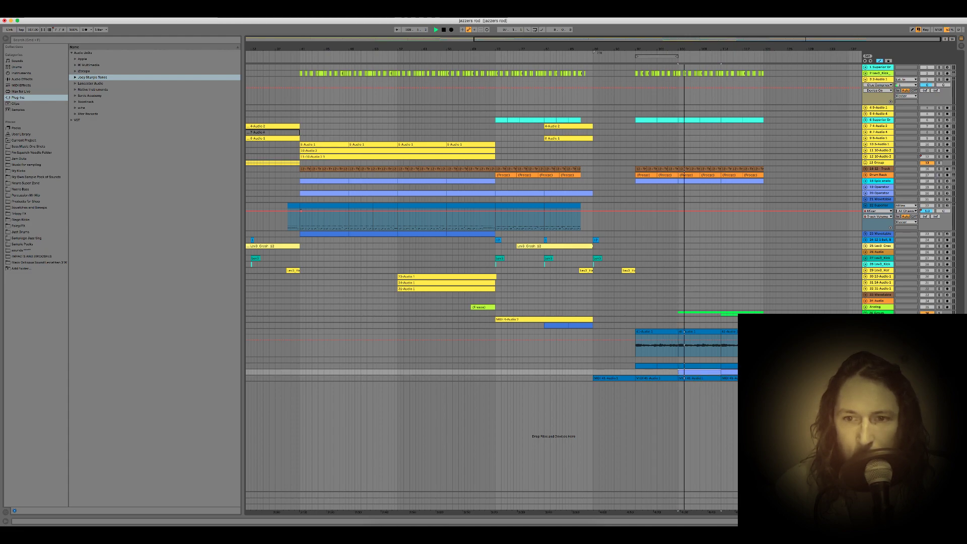
pyautogui.press('space')
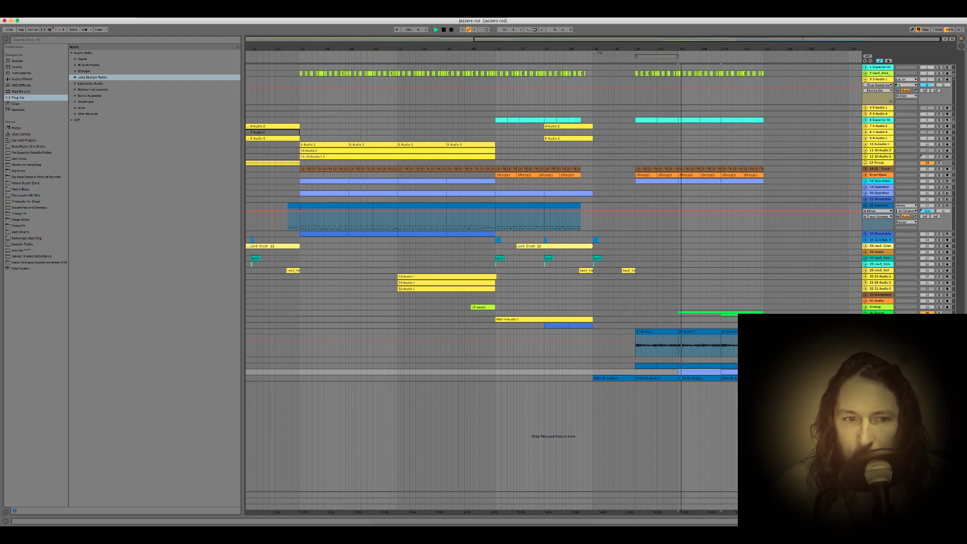
# Step: Examine the notes of the lowest Operator track's MIDI clip and the track's device chain with Arpeggiator, EQ Eight, Reverb and Flanger
pyautogui.doubleClick(702, 378)
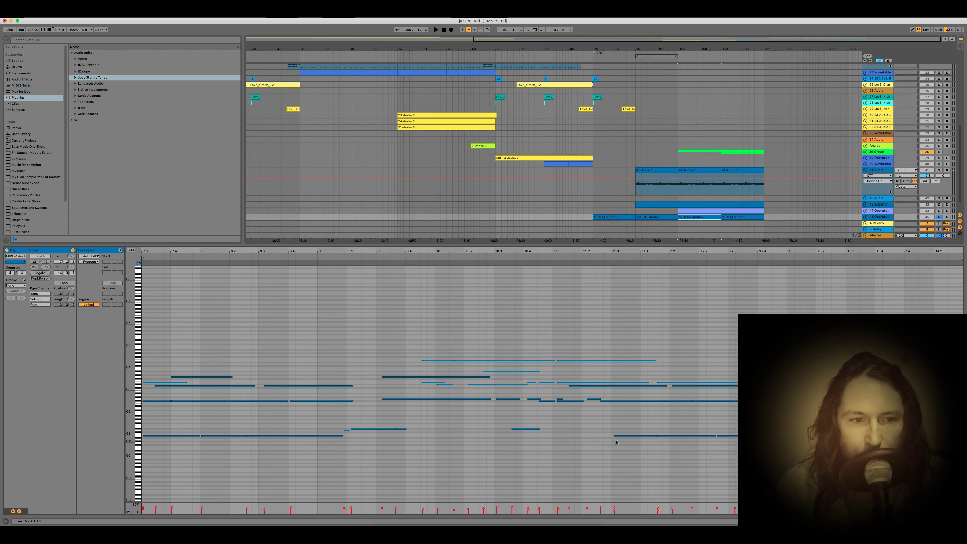
pyautogui.hotkey('ctrl', 'alt', 'l')
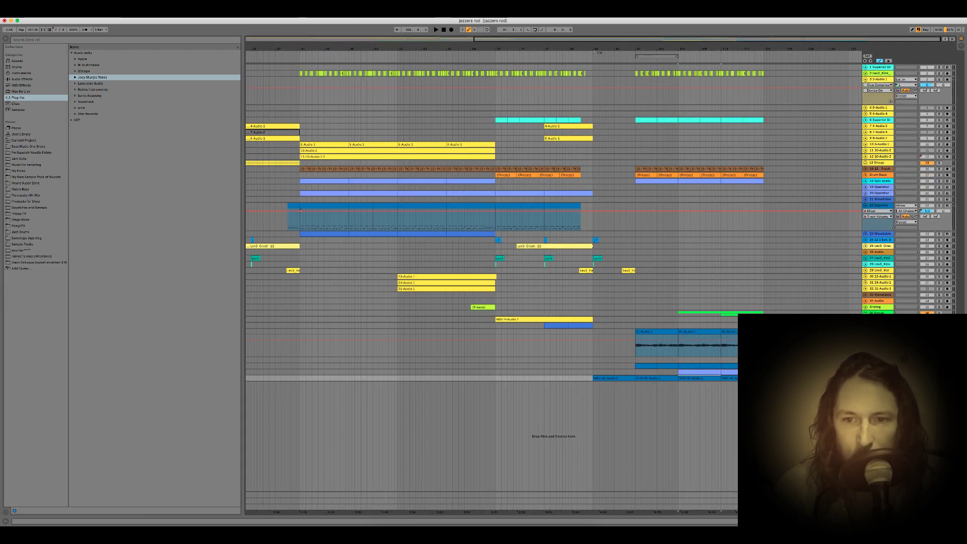
pyautogui.hotkey('shift', 'Tab')
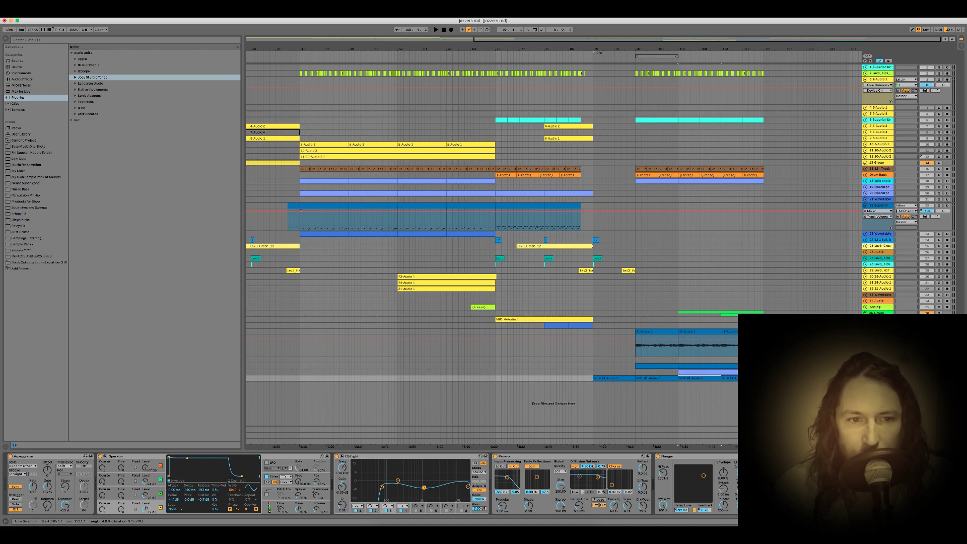
pyautogui.doubleClick(695, 379)
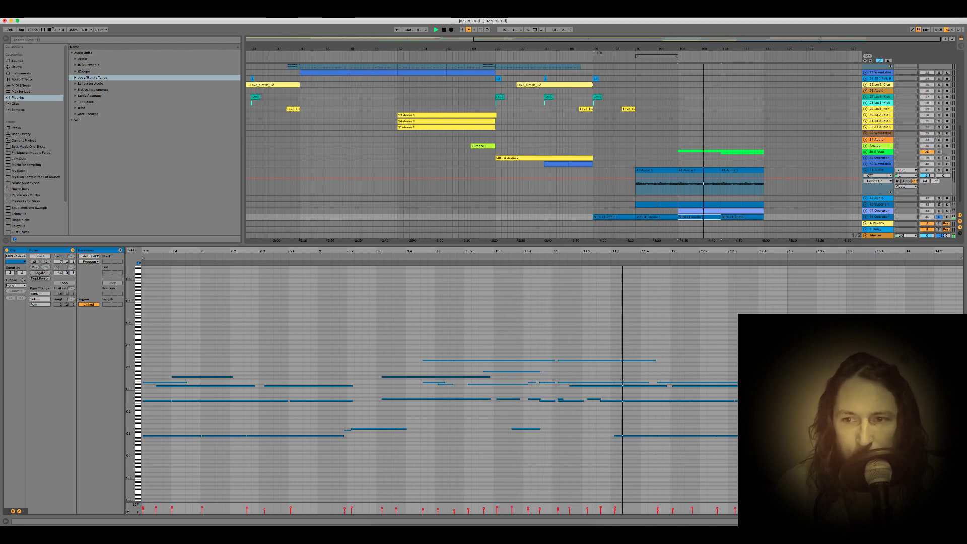
pyautogui.press('super+alt+l')
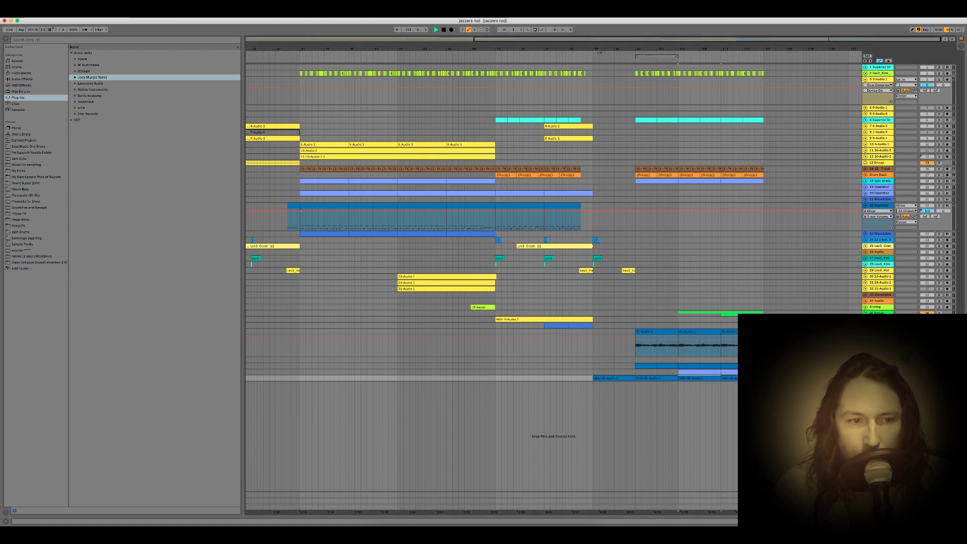
# Step: Show the AmpliTube track's effect chain, compare its sound with OTT bypassed and enabled, and stop playback
pyautogui.click(454, 342)
pyautogui.press('super+alt+l')
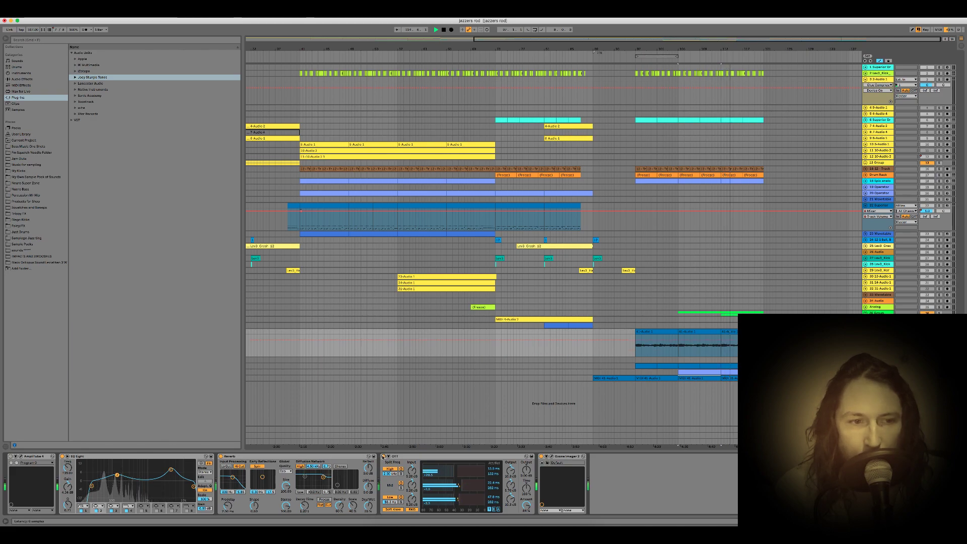
pyautogui.click(382, 456)
pyautogui.click(383, 456)
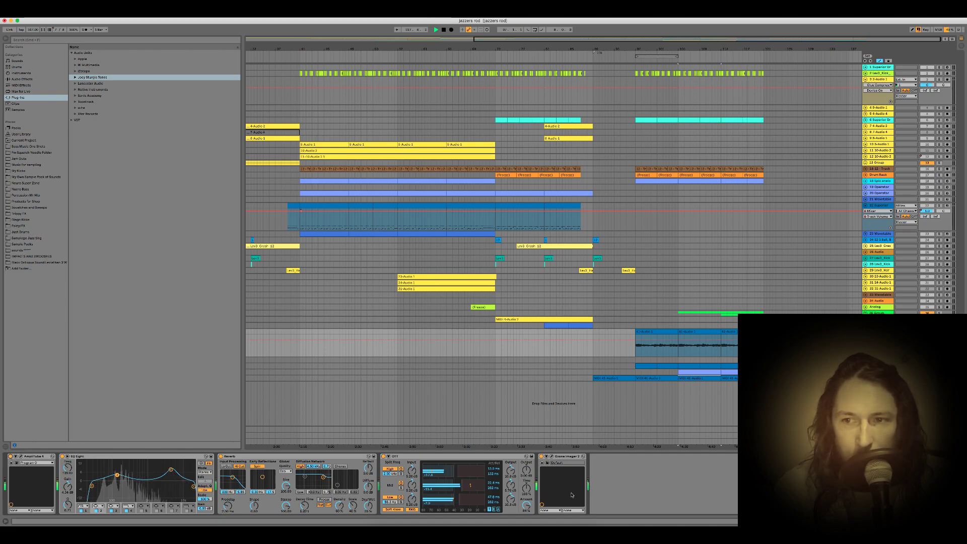
pyautogui.press('space')
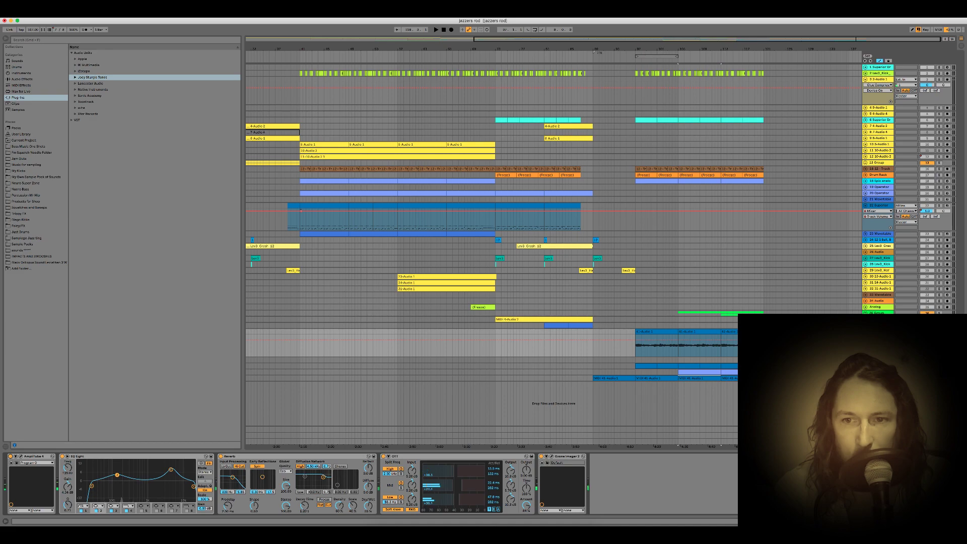
# Step: Play from the start of the final section's last clips, unfold the green group, and show the device chains of the group and its two tracks
pyautogui.click(720, 307)
pyautogui.press('space')
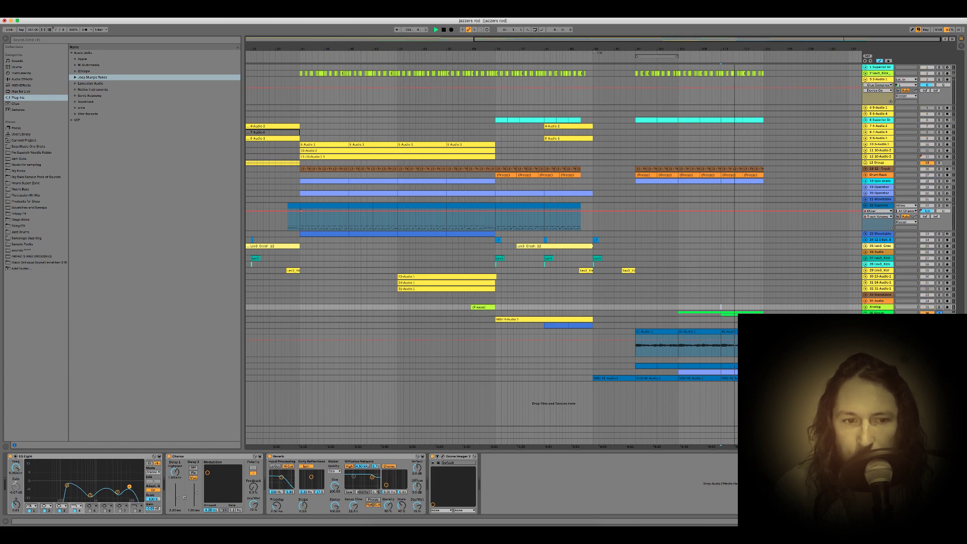
pyautogui.click(878, 312)
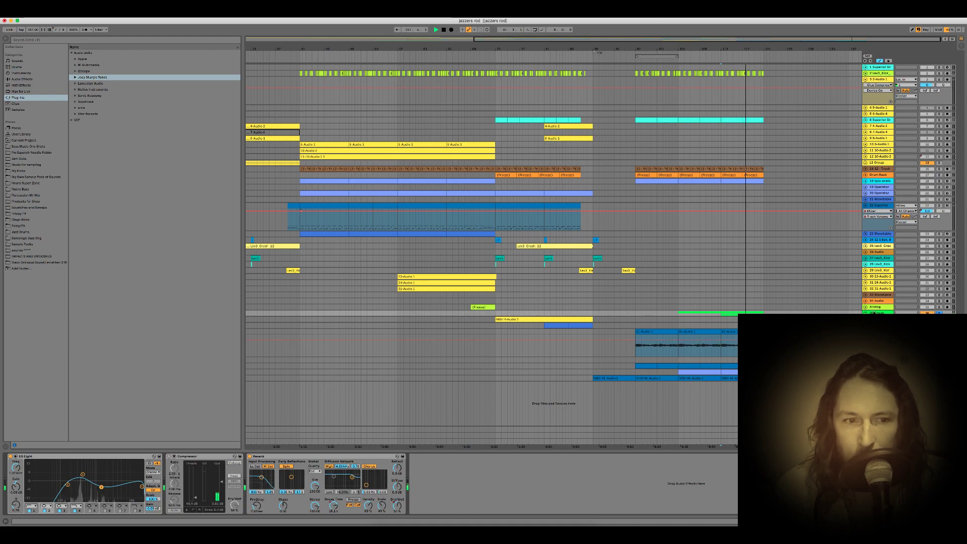
pyautogui.press('Right')
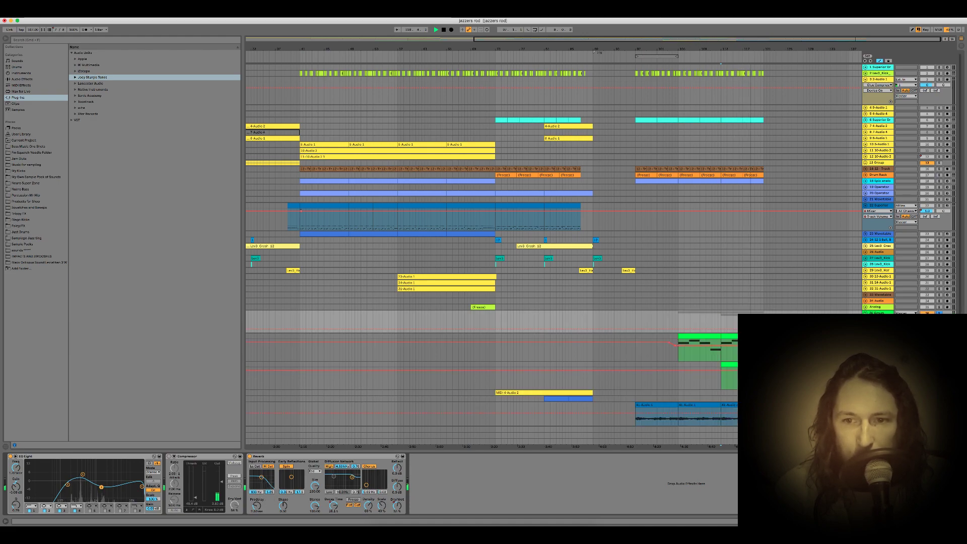
pyautogui.press('Down')
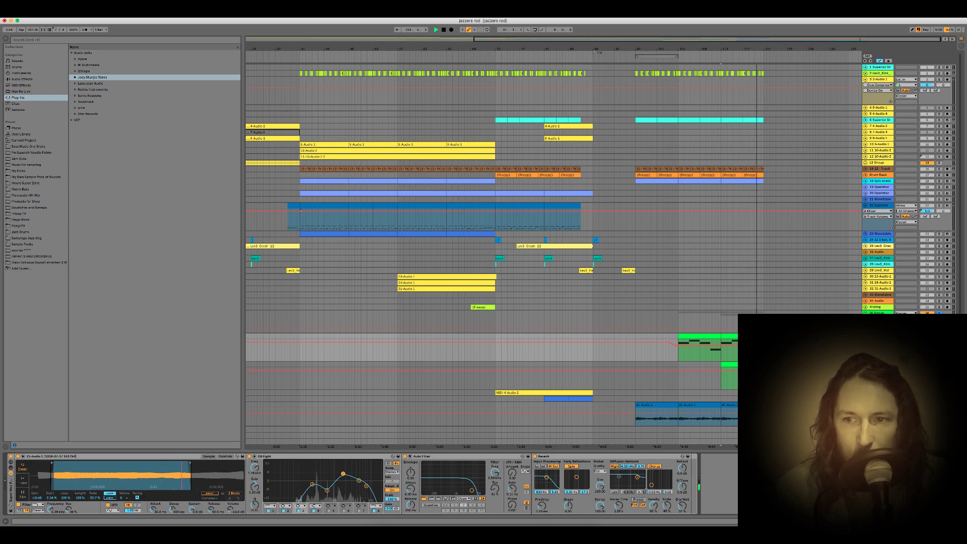
pyautogui.click(690, 373)
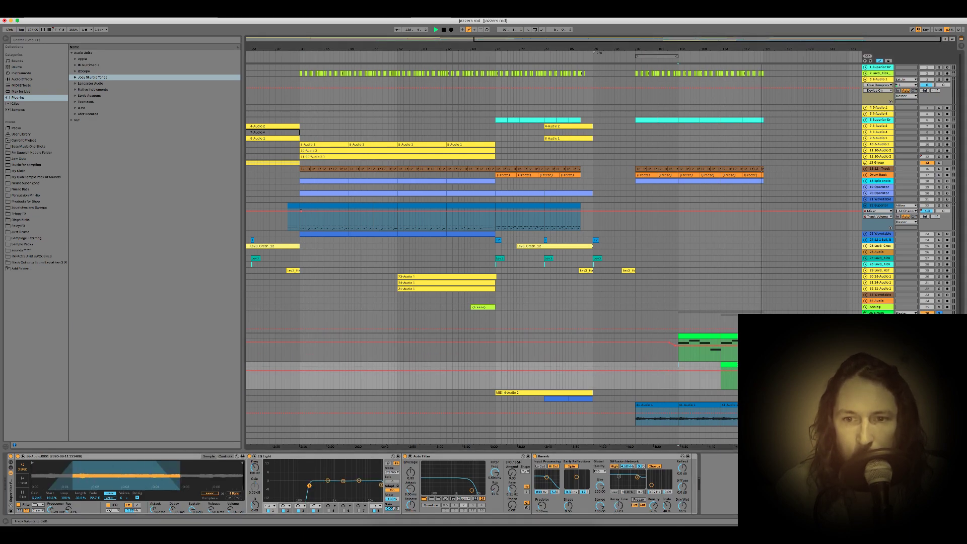
# Step: Play the full mix from the start of the green group's first clip and fold the group
pyautogui.press('space')
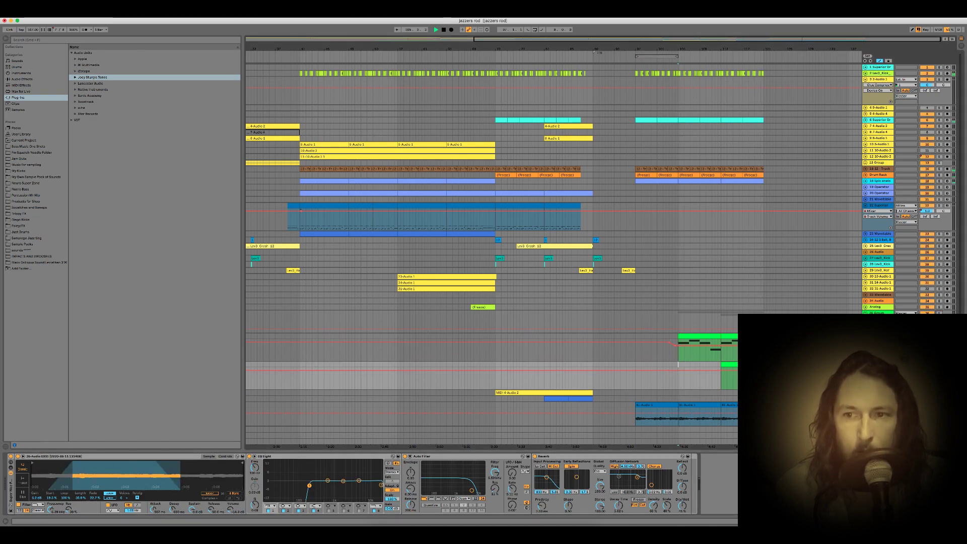
pyautogui.scroll(-2, 554, 252)
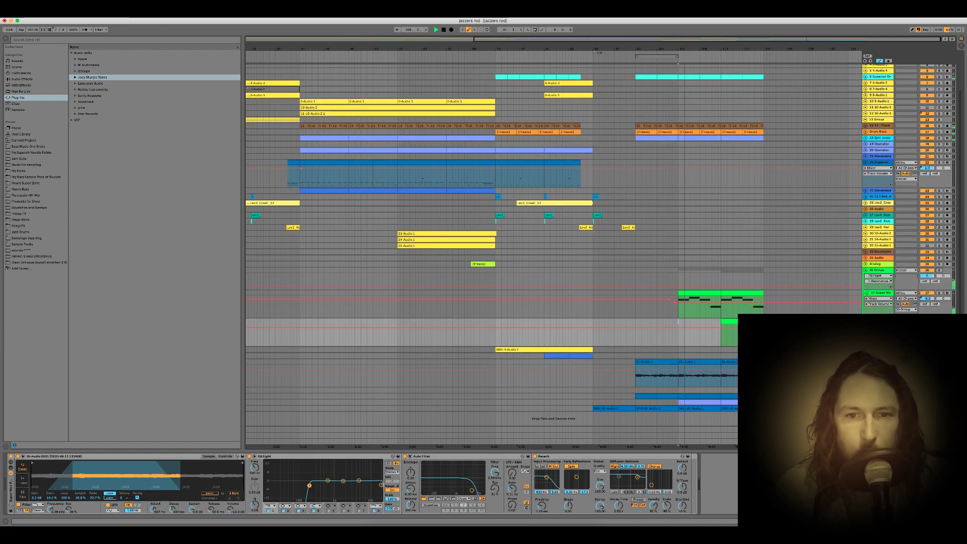
pyautogui.click(870, 285)
pyautogui.scroll(2, 870, 285)
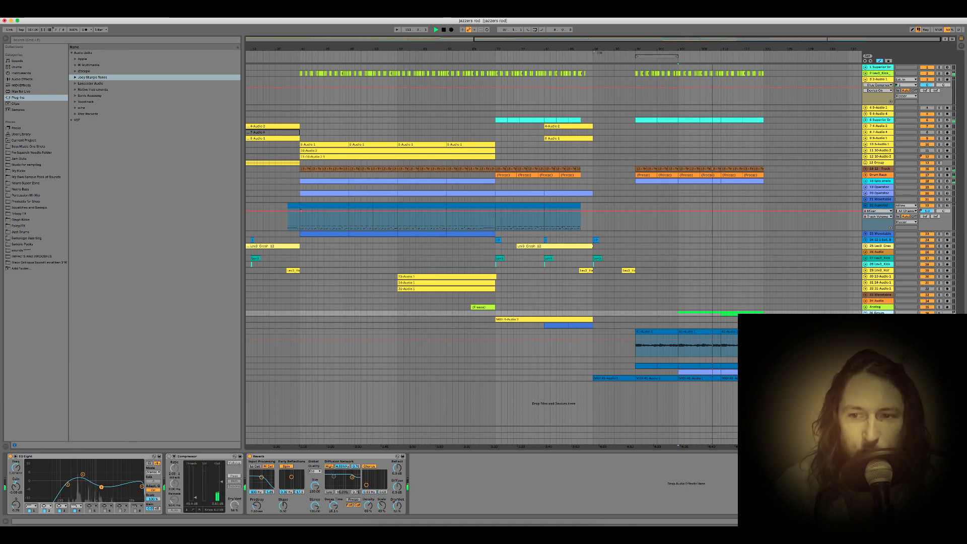
# Step: Play the lowest Operator track on its own from its first clip, raise its Flanger's feedback, and stop playback
pyautogui.click(504, 378)
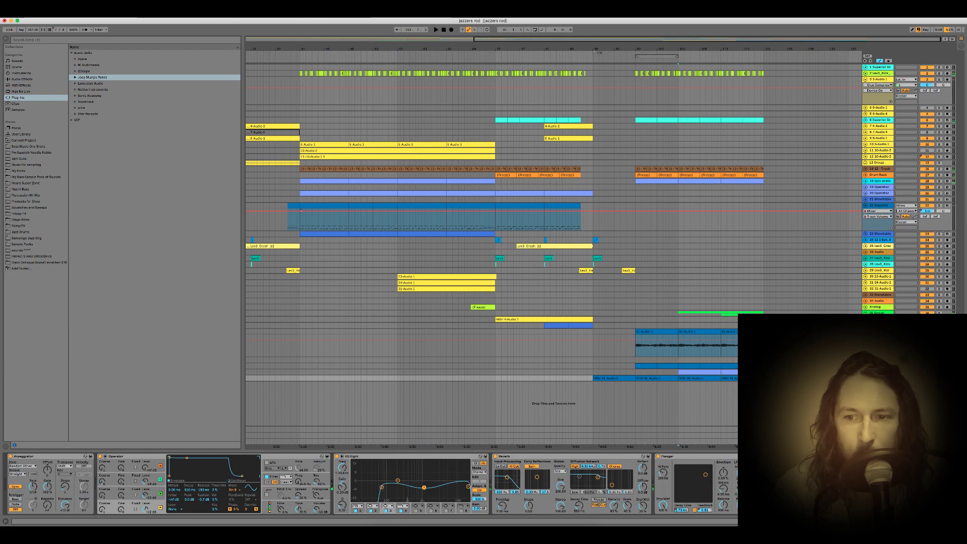
pyautogui.click(673, 375)
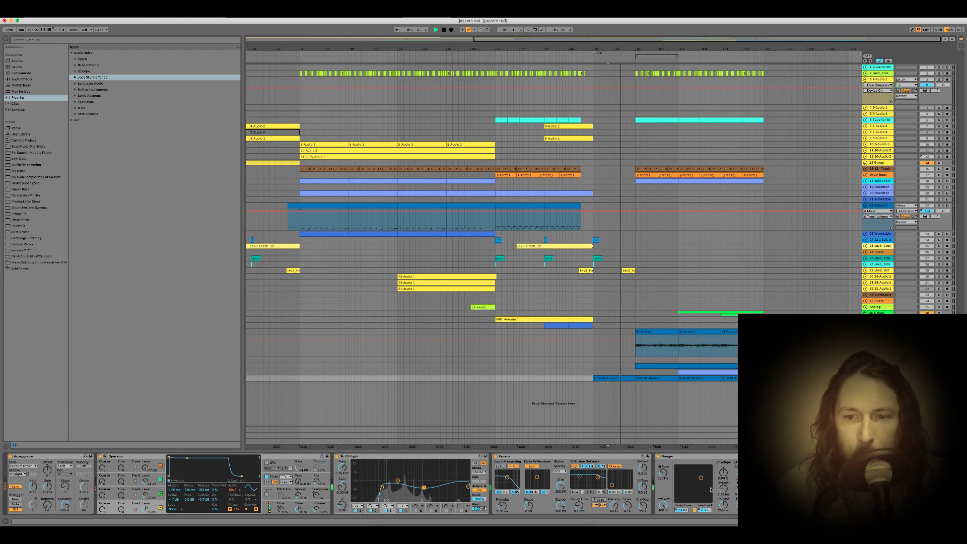
pyautogui.moveTo(704, 475)
pyautogui.mouseDown()
pyautogui.moveTo(699, 485)
pyautogui.moveTo(703, 465)
pyautogui.mouseUp()
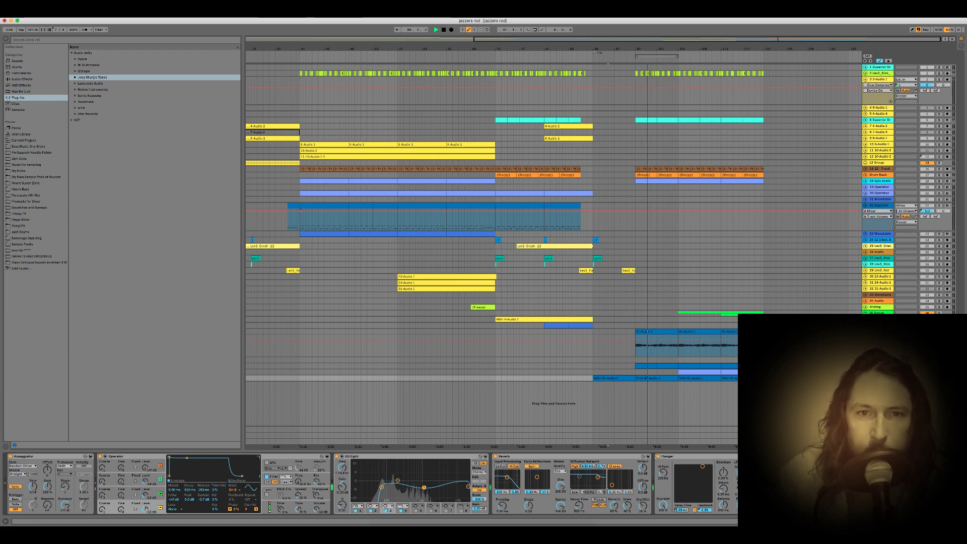
pyautogui.press('space')
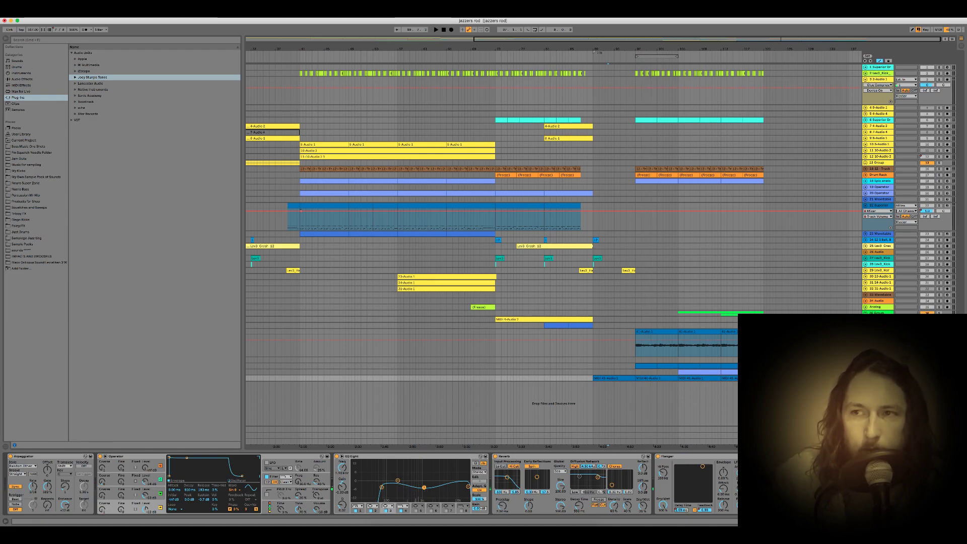